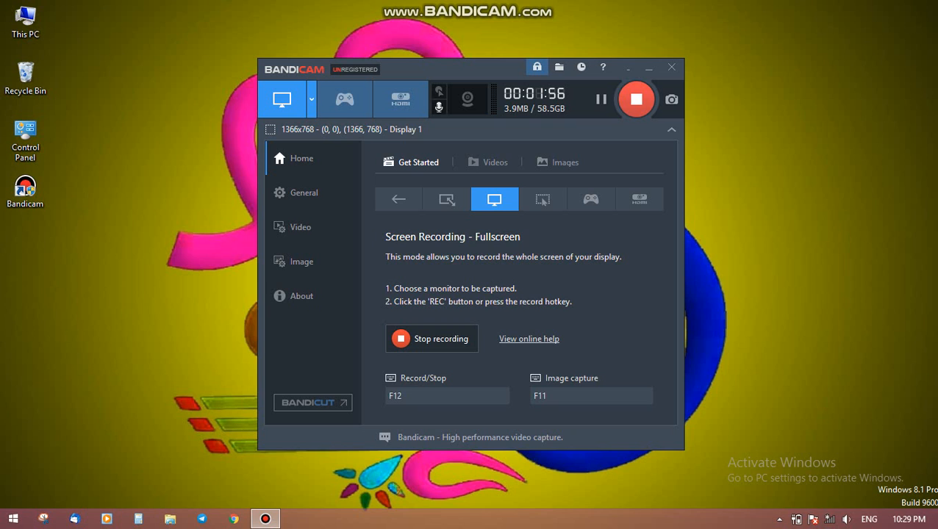
- Create a new Microsoft Office Excel Worksheet on the desktop with its default name and open it
{"action": "right_click", "coordinate": [60, 262]}
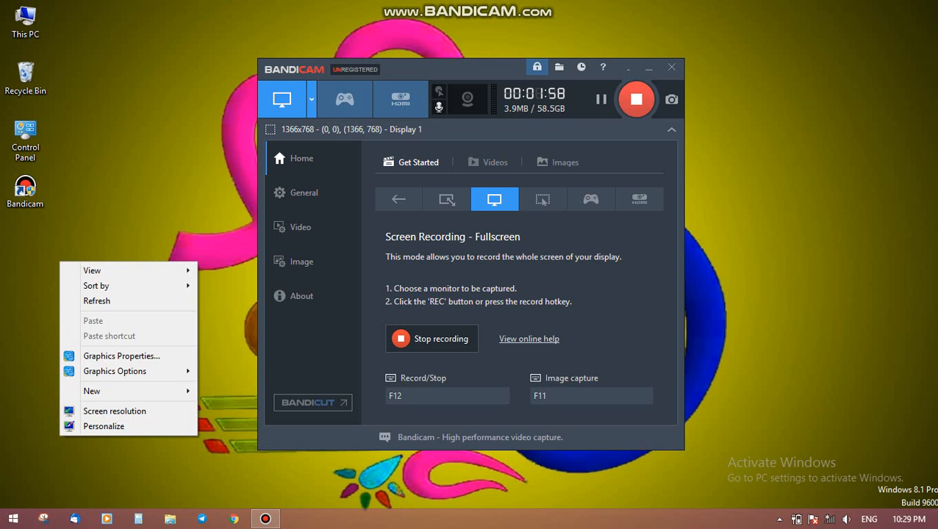
{"action": "mouse_move", "coordinate": [110, 391]}
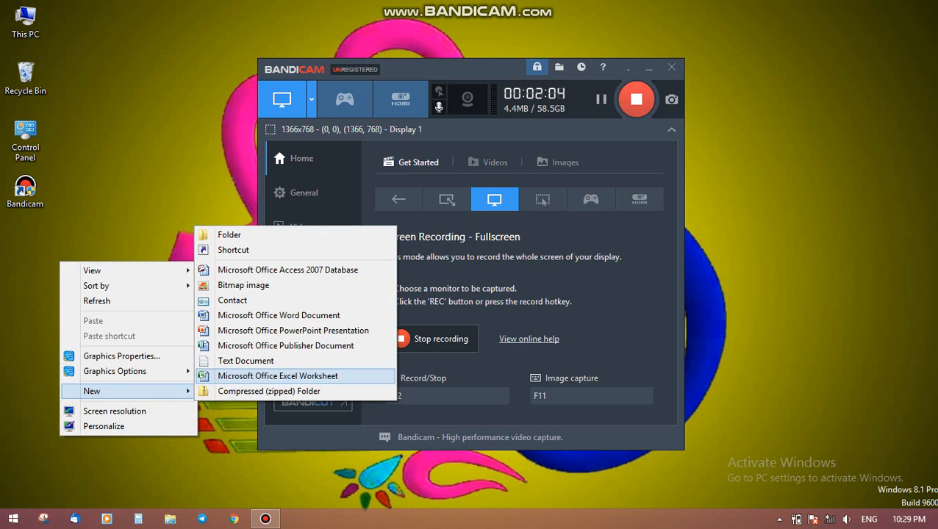
{"action": "left_click", "coordinate": [277, 375]}
{"action": "key", "text": "Return"}
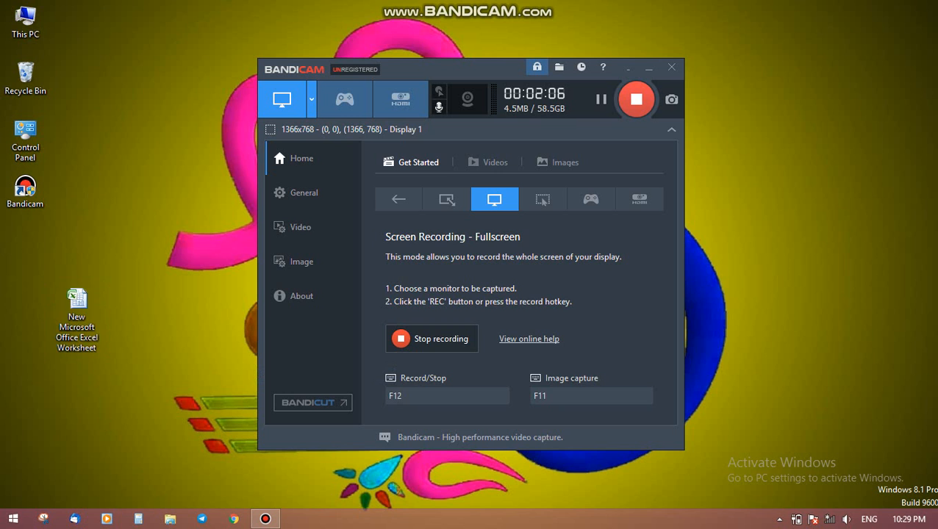
{"action": "key", "text": "Return"}
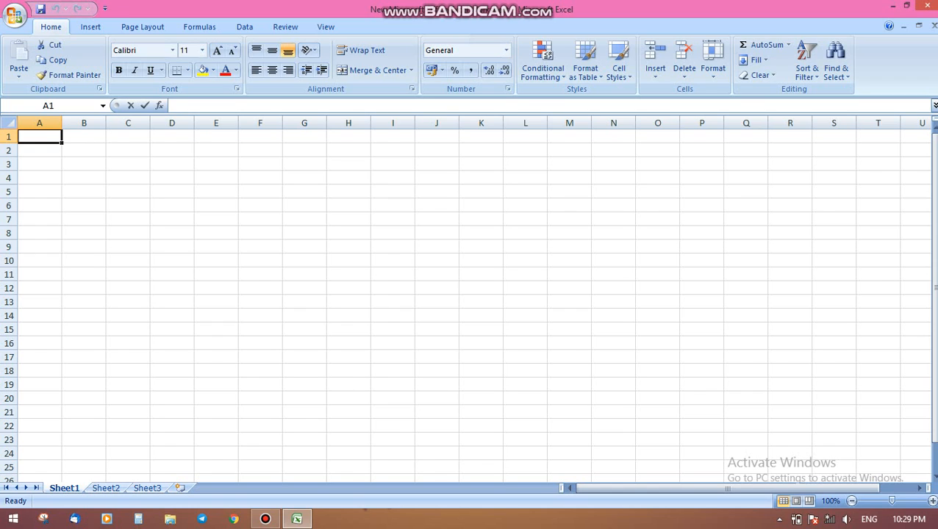
- Enter the column headings pen, pencil, copy, book and paper in cells A1 to E1
{"action": "double_click", "coordinate": [40, 137]}
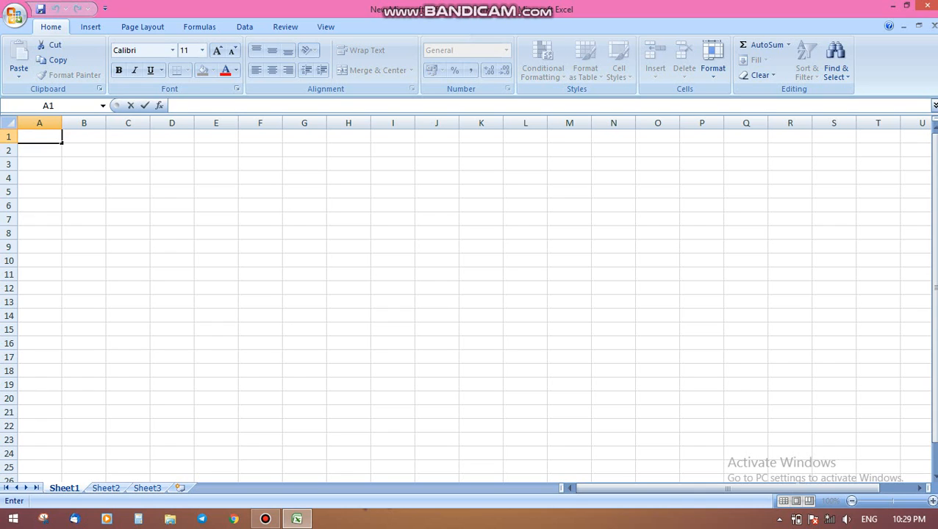
{"action": "type", "text": "pen"}
{"action": "key", "text": "Tab"}
{"action": "type", "text": "pencil"}
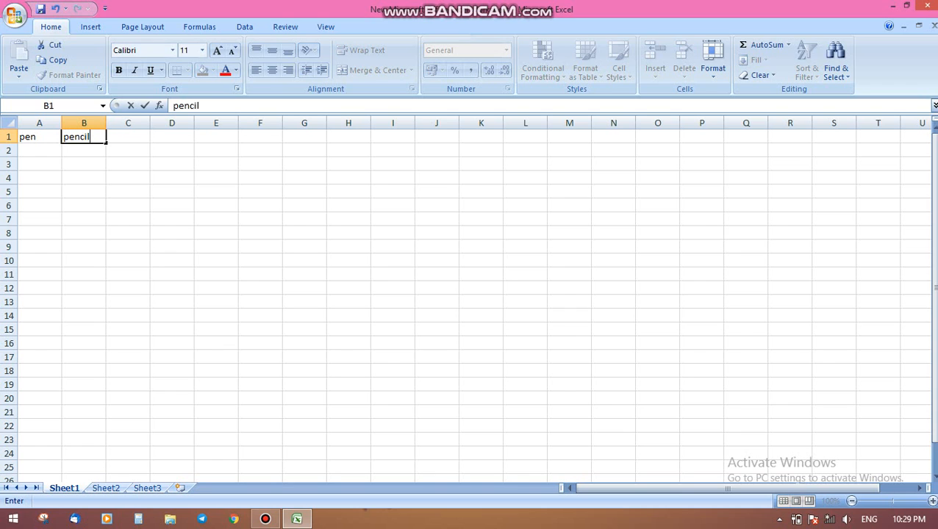
{"action": "key", "text": "Tab"}
{"action": "type", "text": "copy"}
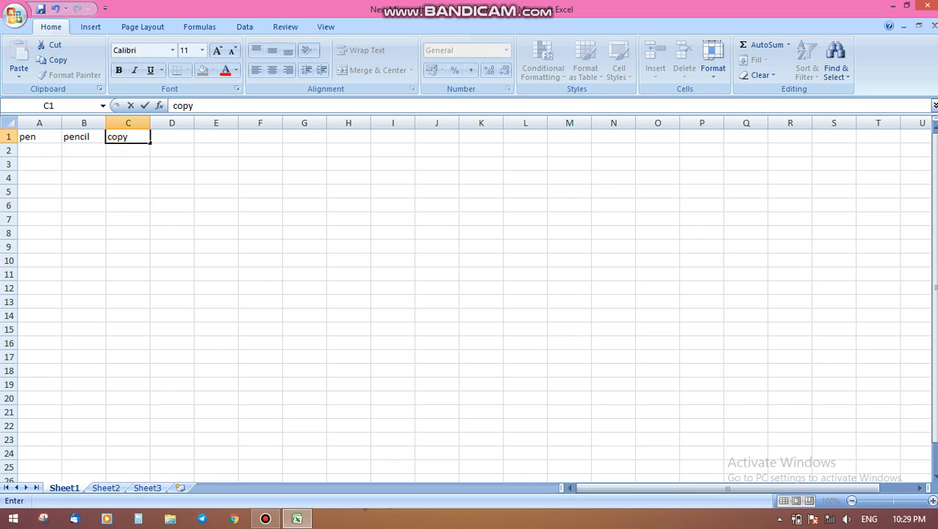
{"action": "key", "text": "Tab"}
{"action": "type", "text": "book"}
{"action": "key", "text": "Tab"}
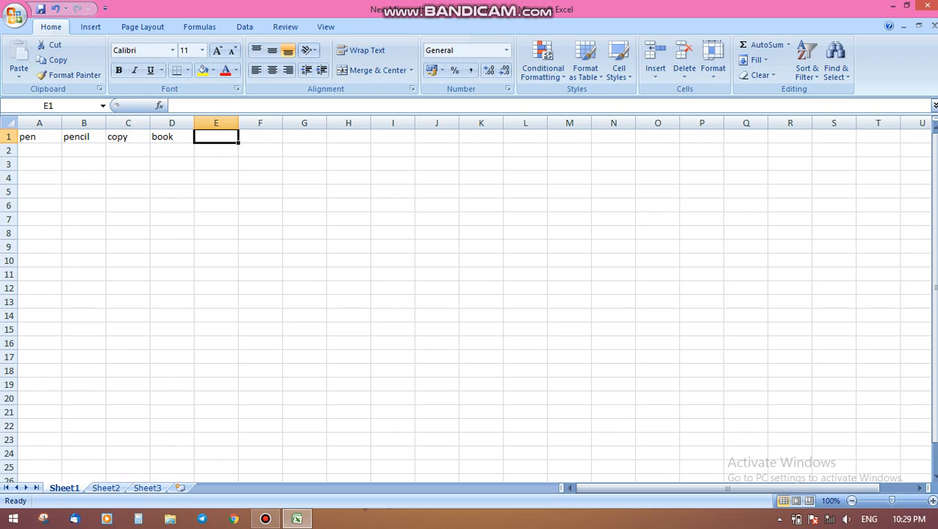
{"action": "type", "text": "p"}
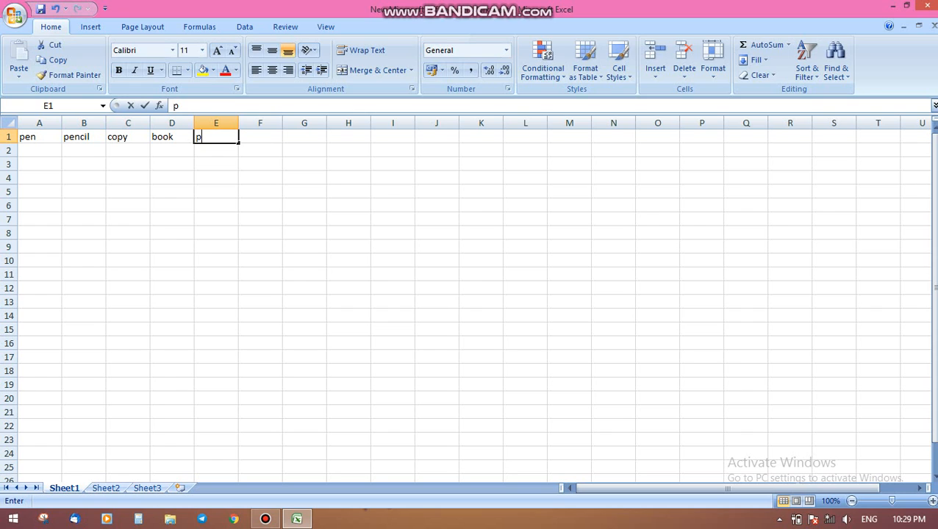
{"action": "type", "text": "a"}
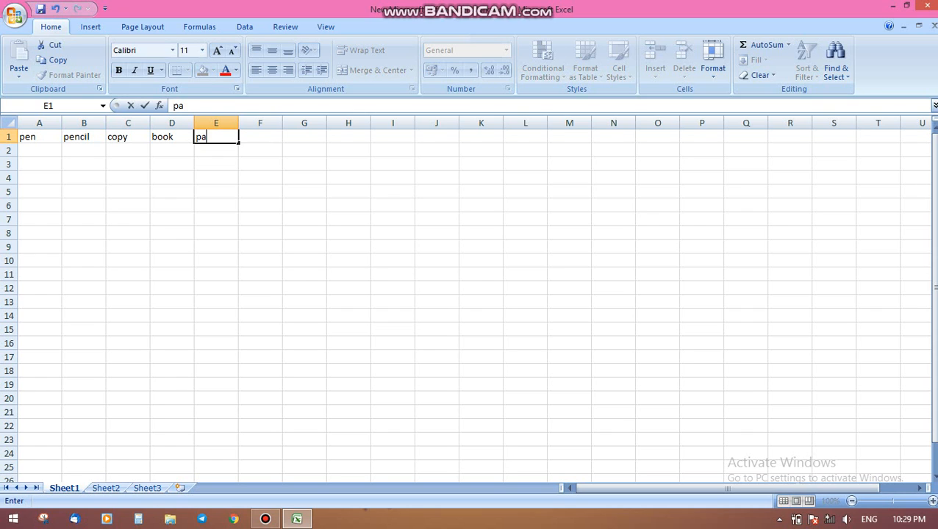
{"action": "type", "text": "per"}
{"action": "key", "text": "Down"}
- Fill cells A2 to A6 under the pen heading with 20, 67, 76, 82 and 90
{"action": "key", "text": "Left"}
{"action": "key", "text": "Left"}
{"action": "key", "text": "Left"}
{"action": "key", "text": "Left"}
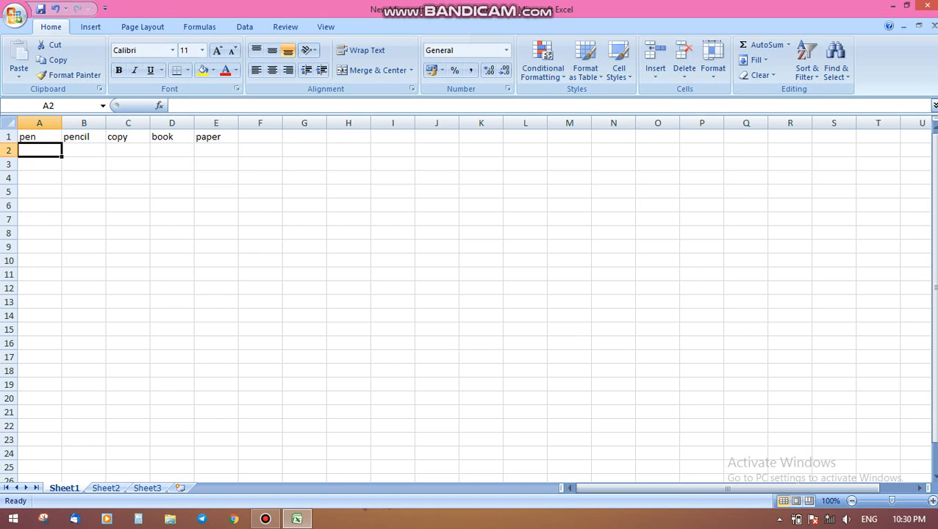
{"action": "type", "text": "20"}
{"action": "key", "text": "Return"}
{"action": "type", "text": "67"}
{"action": "key", "text": "Return"}
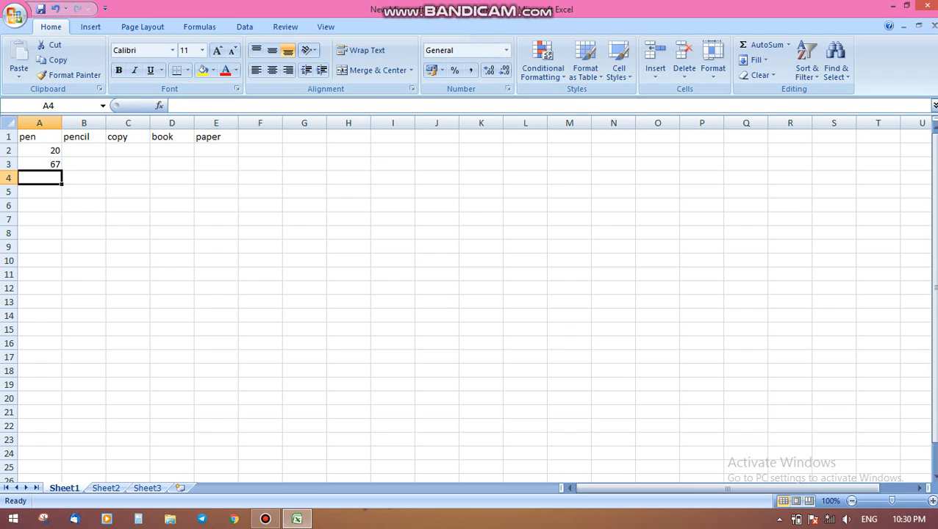
{"action": "type", "text": "76"}
{"action": "key", "text": "Return"}
{"action": "type", "text": "82"}
{"action": "key", "text": "Return"}
{"action": "type", "text": "90"}
{"action": "key", "text": "Tab"}
- Fill cells B2 to B6 under the pencil heading with 6748, 50, 73, 72 and 89
{"action": "key", "text": "Up"}
{"action": "key", "text": "Up"}
{"action": "key", "text": "Up"}
{"action": "key", "text": "Up"}
{"action": "type", "text": "67"}
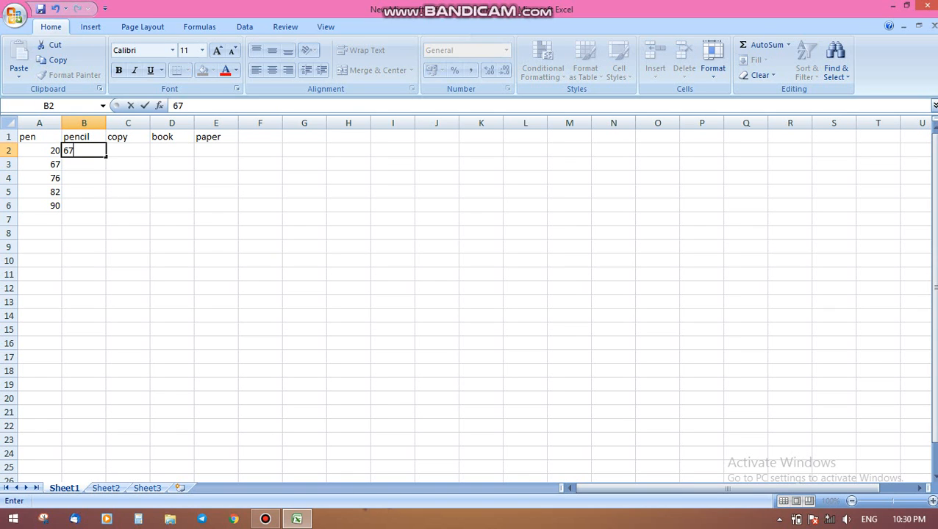
{"action": "type", "text": "48"}
{"action": "key", "text": "Return"}
{"action": "type", "text": "50"}
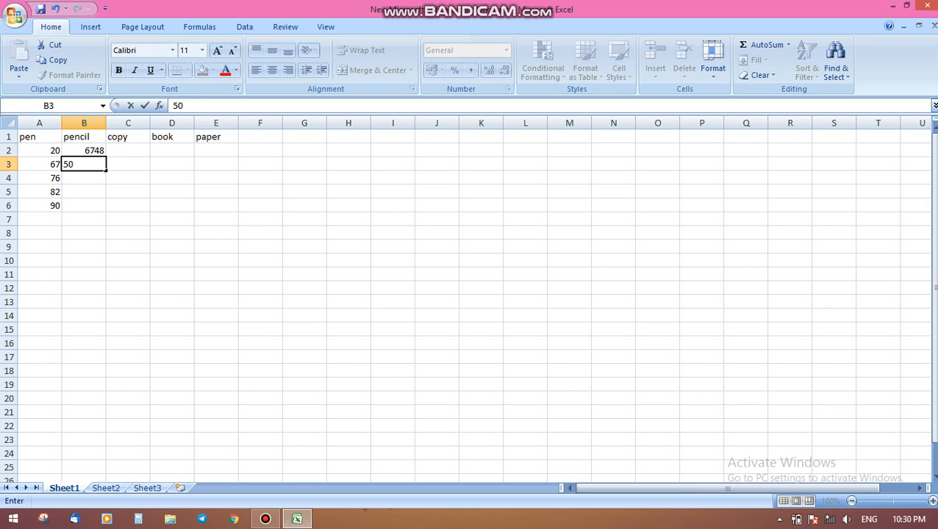
{"action": "key", "text": "Return"}
{"action": "type", "text": "73"}
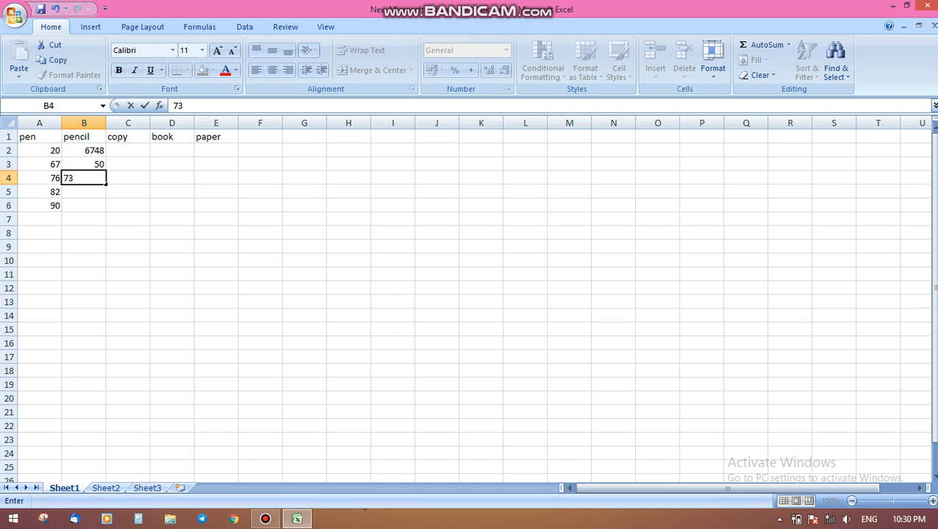
{"action": "key", "text": "Return"}
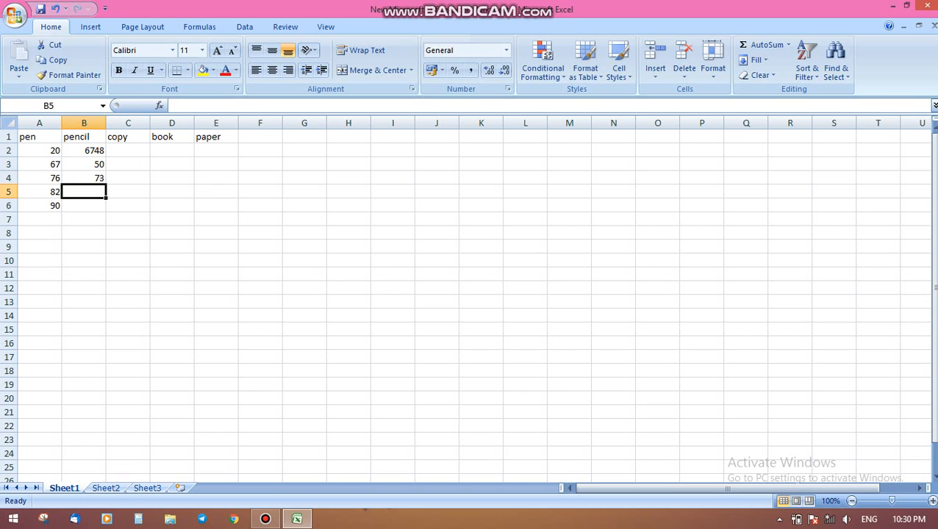
{"action": "type", "text": "72"}
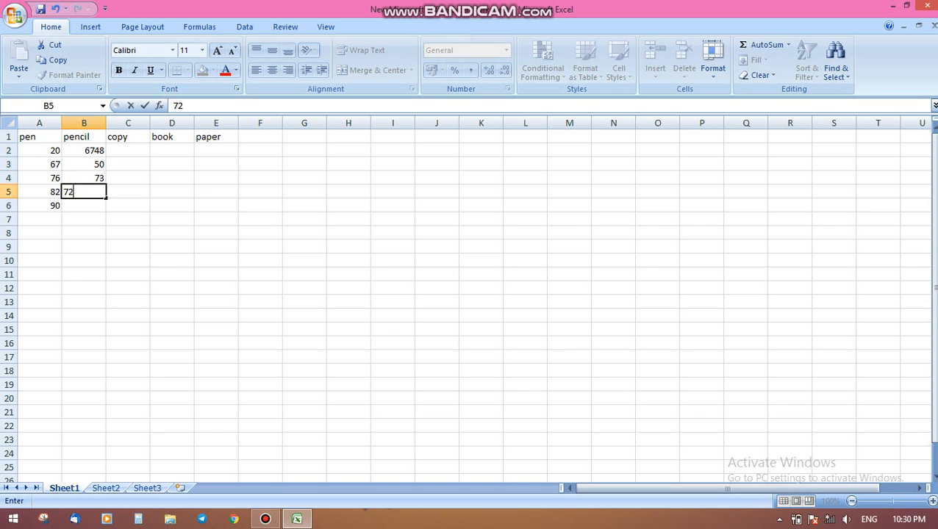
{"action": "key", "text": "Return"}
{"action": "type", "text": "89"}
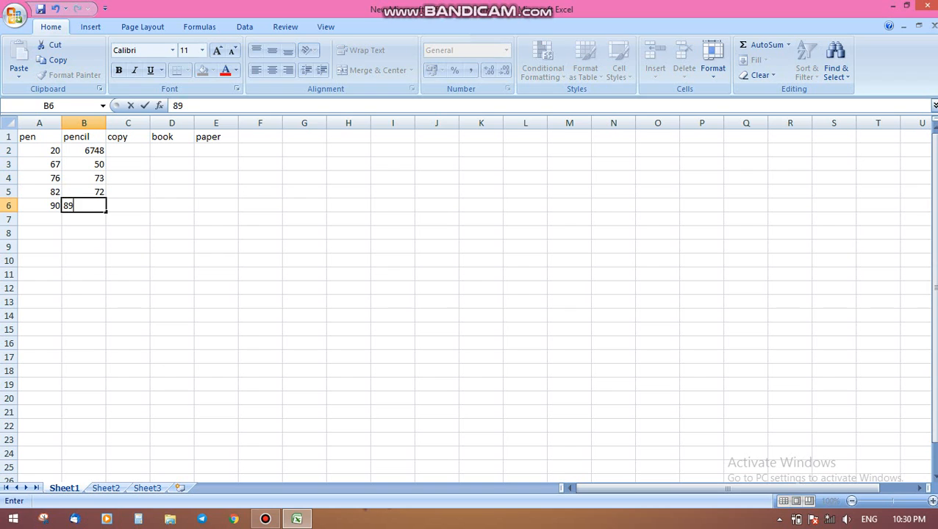
{"action": "key", "text": "Right"}
- Replace the first value under the pencil heading, in cell B2, with 67
{"action": "key", "text": "Up"}
{"action": "key", "text": "Up"}
{"action": "key", "text": "Up"}
{"action": "key", "text": "Up"}
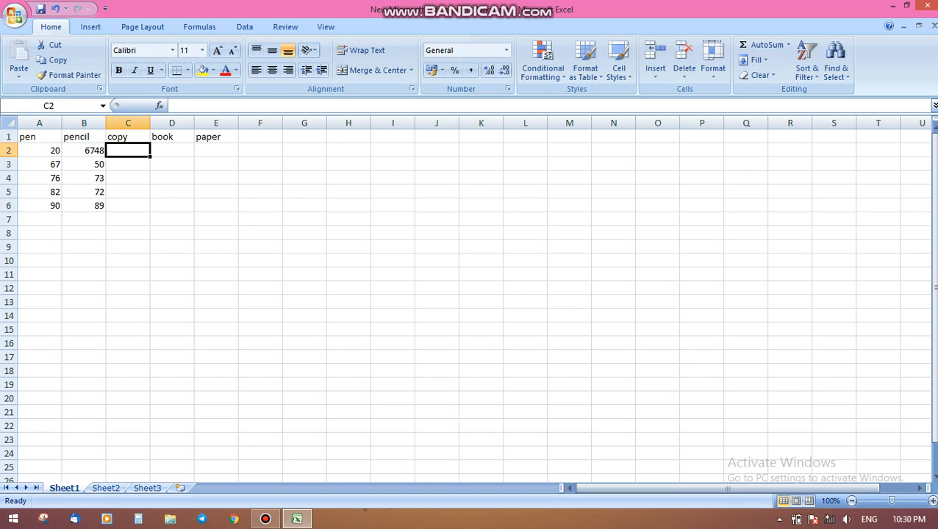
{"action": "key", "text": "Left"}
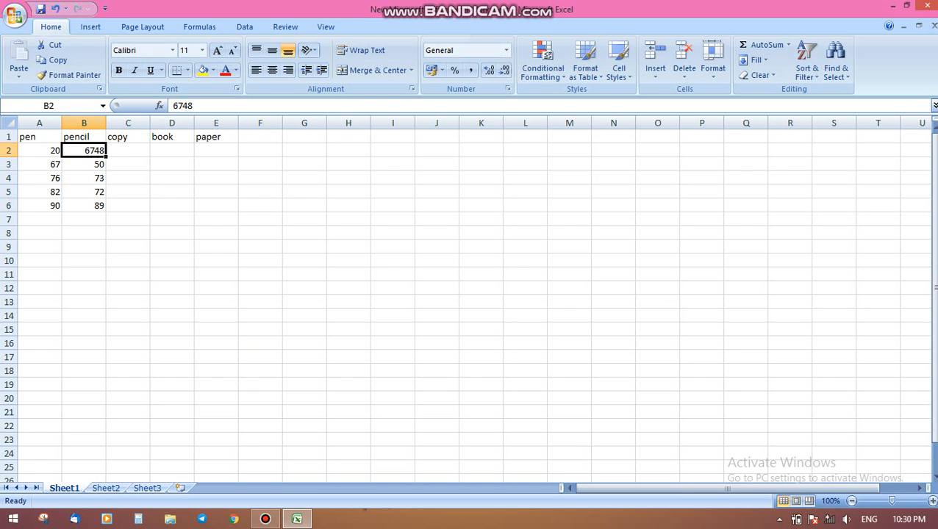
{"action": "key", "text": "BackSpace"}
{"action": "type", "text": "67"}
{"action": "key", "text": "Right"}
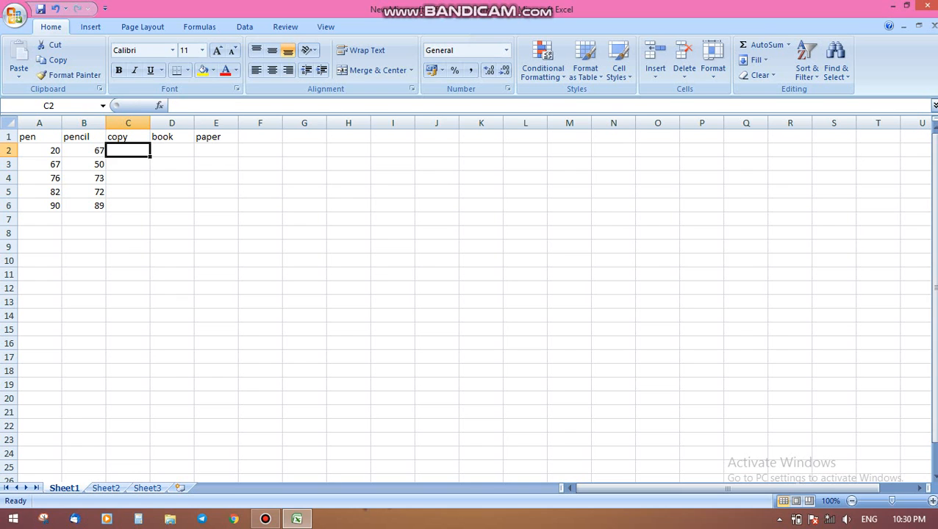
- Fill cells C2 to C6 under the copy heading with 98, 56, 59, 61 and 89
{"action": "type", "text": "98"}
{"action": "key", "text": "Return"}
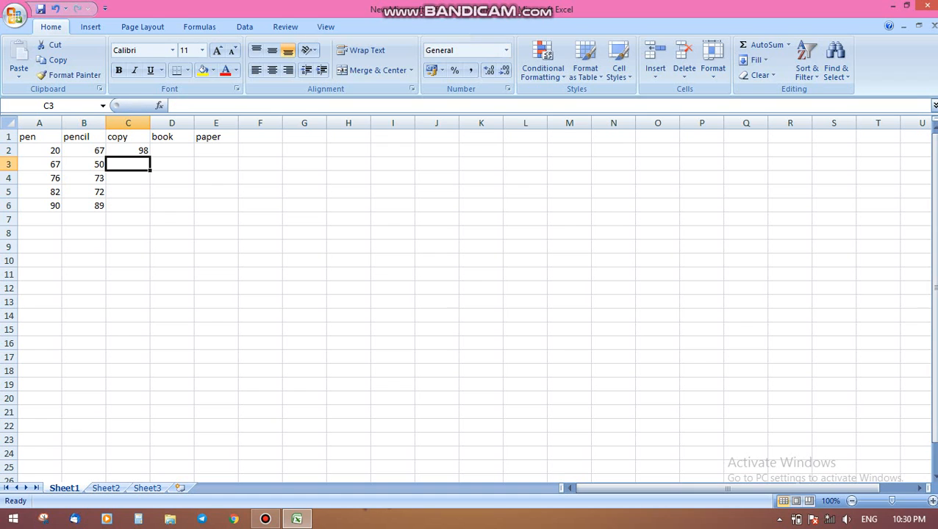
{"action": "type", "text": "56"}
{"action": "key", "text": "Return"}
{"action": "type", "text": "59"}
{"action": "key", "text": "Return"}
{"action": "type", "text": "61"}
{"action": "key", "text": "Return"}
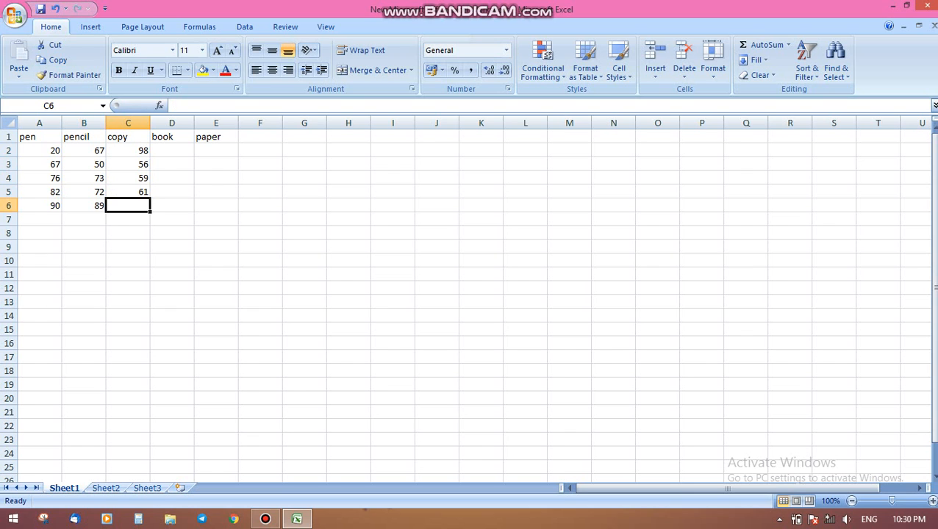
{"action": "type", "text": "9"}
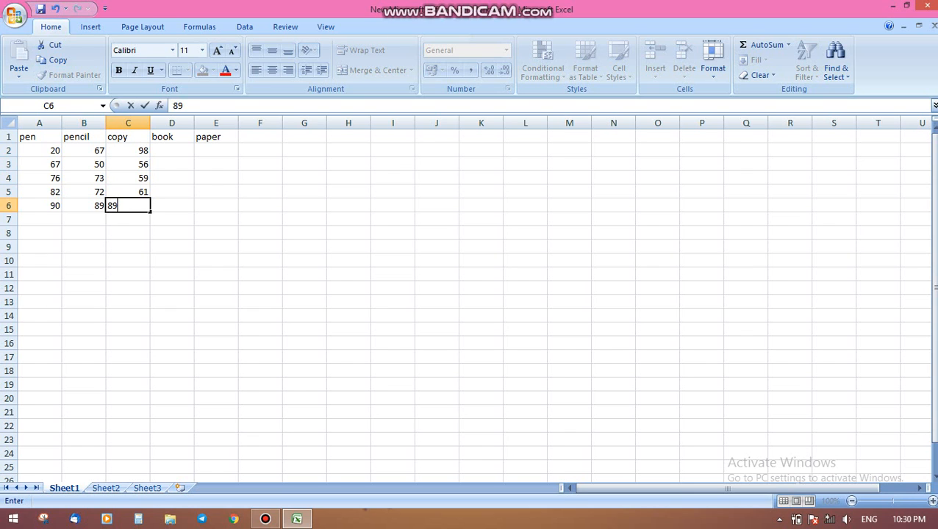
{"action": "key", "text": "Tab"}
- Fill cells D2 to D6 under the book heading with 56, 78, 93, 80 and 90
{"action": "key", "text": "Up"}
{"action": "key", "text": "Up"}
{"action": "key", "text": "Up"}
{"action": "key", "text": "Up"}
{"action": "type", "text": "56"}
{"action": "key", "text": "Return"}
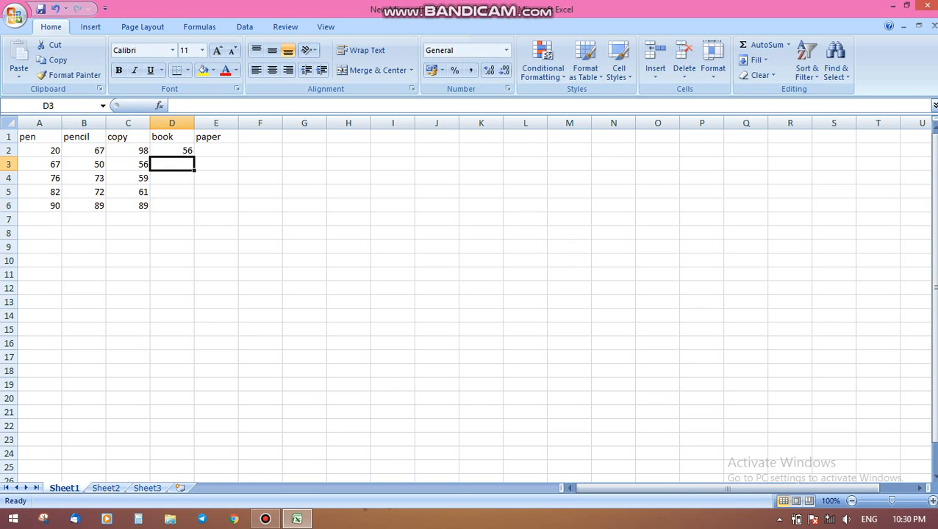
{"action": "type", "text": "78"}
{"action": "key", "text": "Return"}
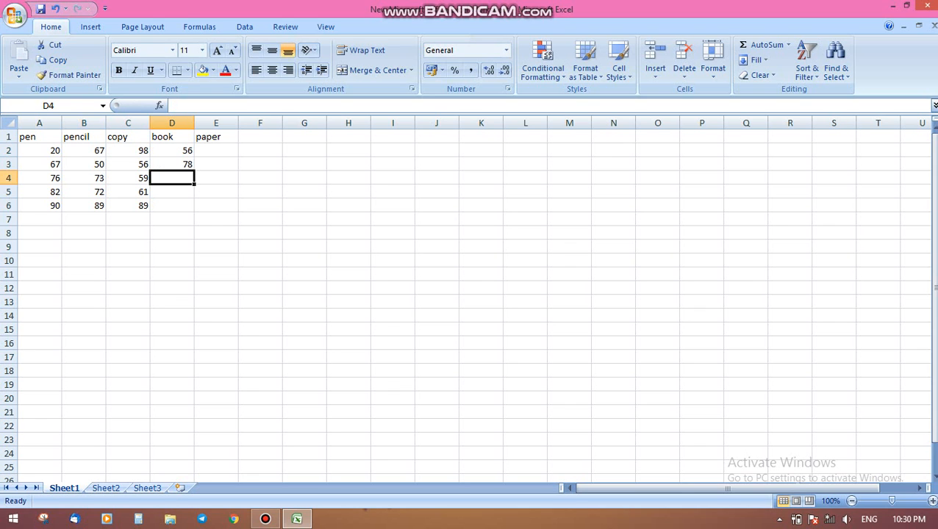
{"action": "type", "text": "93"}
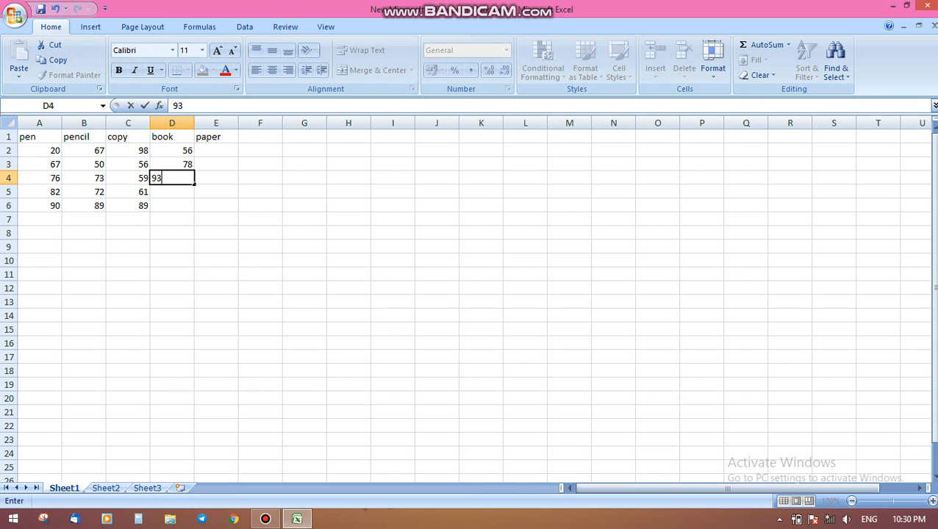
{"action": "key", "text": "Return"}
{"action": "type", "text": "80"}
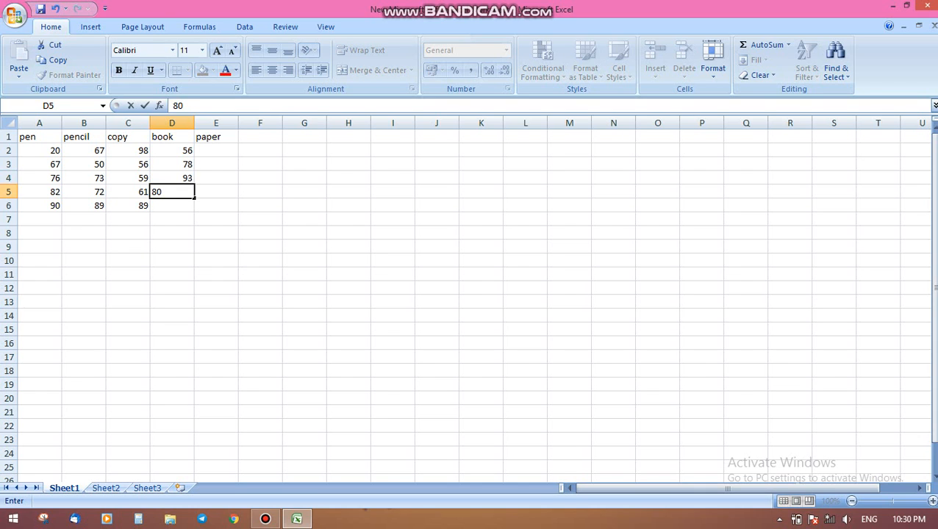
{"action": "type", "text": "69"}
{"action": "key", "text": "BackSpace"}
{"action": "key", "text": "BackSpace"}
{"action": "key", "text": "Return"}
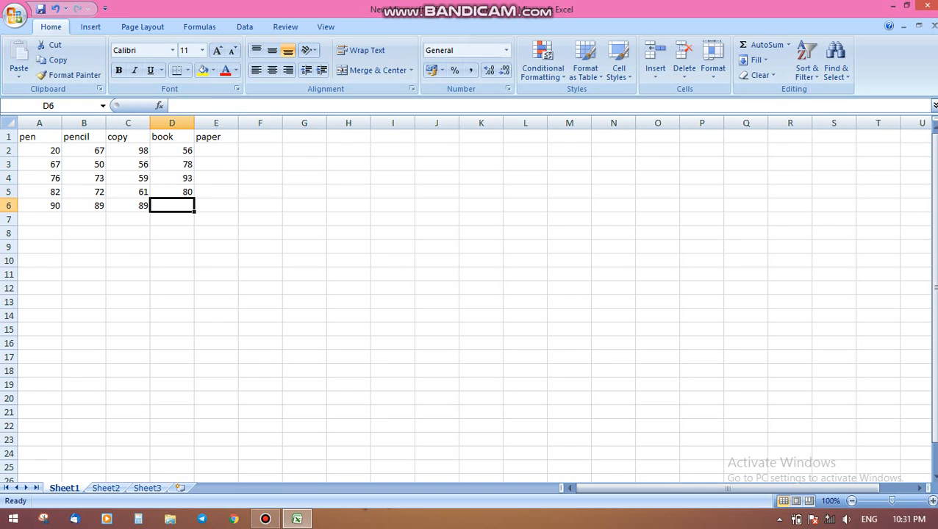
{"action": "type", "text": "90"}
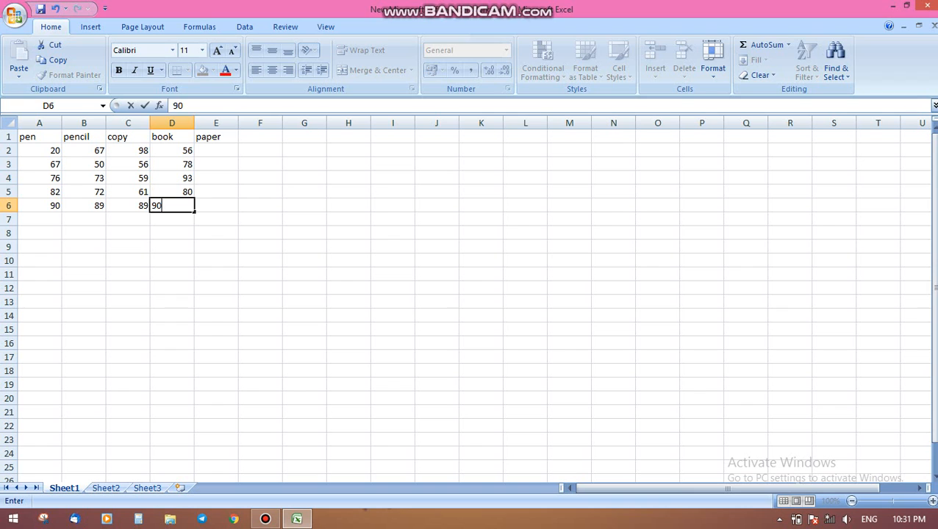
{"action": "key", "text": "Tab"}
- Fill cells E2 to E6 under the paper heading with 88, 58, 76, 93 and 89
{"action": "key", "text": "Up"}
{"action": "key", "text": "Up"}
{"action": "key", "text": "Up"}
{"action": "key", "text": "Up"}
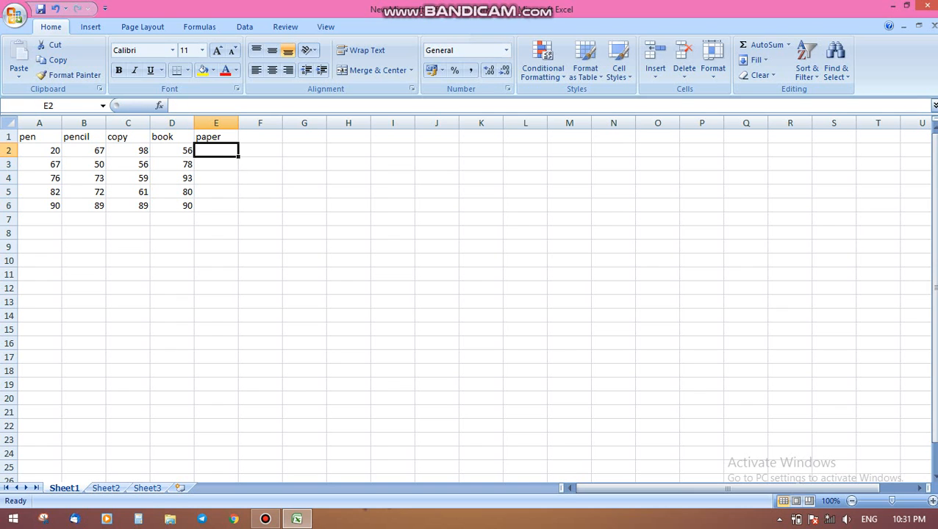
{"action": "type", "text": "88"}
{"action": "key", "text": "Return"}
{"action": "type", "text": "58"}
{"action": "key", "text": "Return"}
{"action": "type", "text": "76"}
{"action": "key", "text": "Return"}
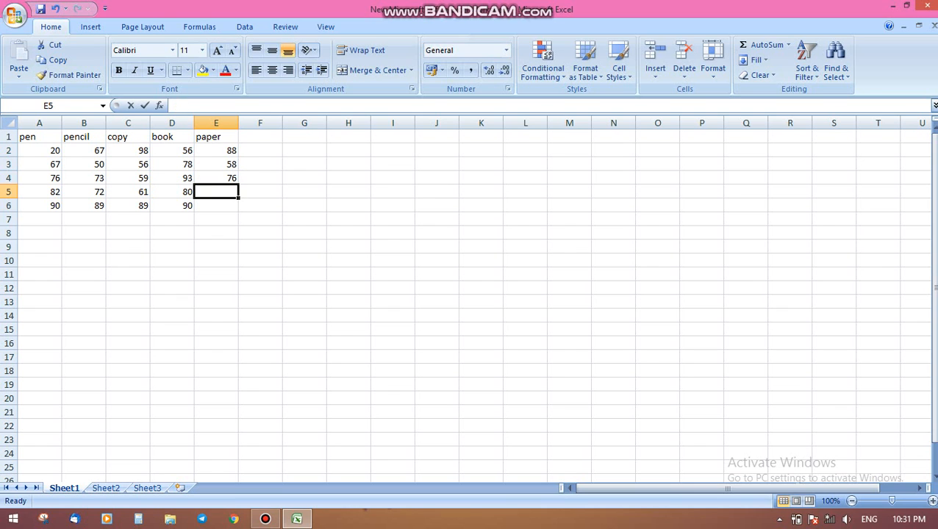
{"action": "type", "text": "93"}
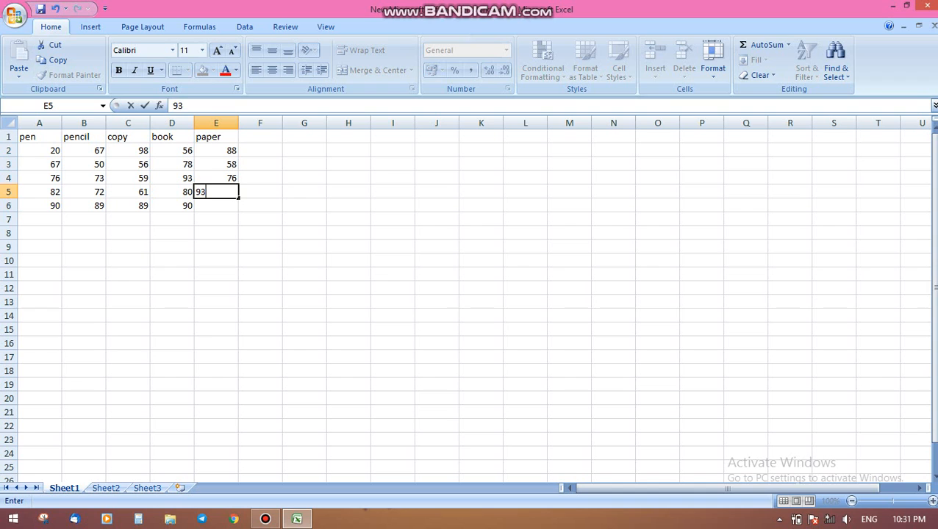
{"action": "type", "text": "76"}
{"action": "key", "text": "BackSpace"}
{"action": "key", "text": "BackSpace"}
{"action": "key", "text": "Return"}
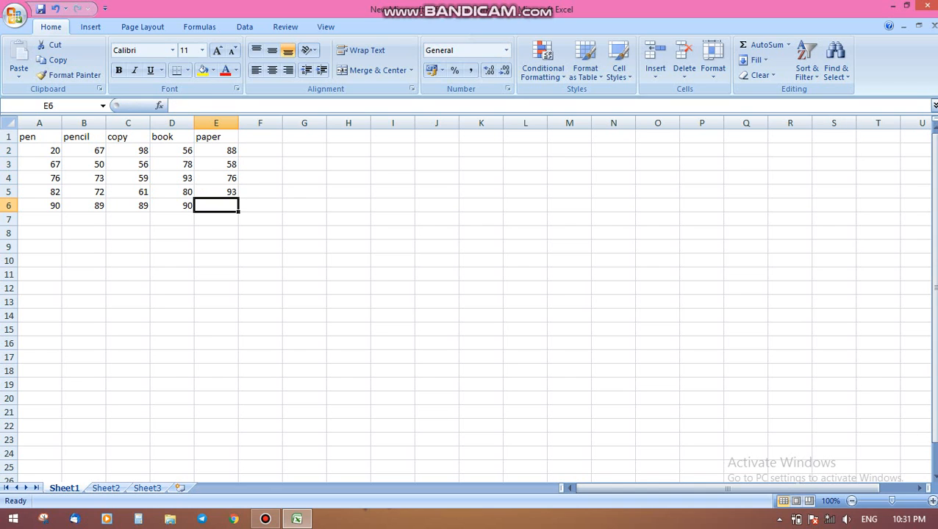
{"action": "type", "text": "89"}
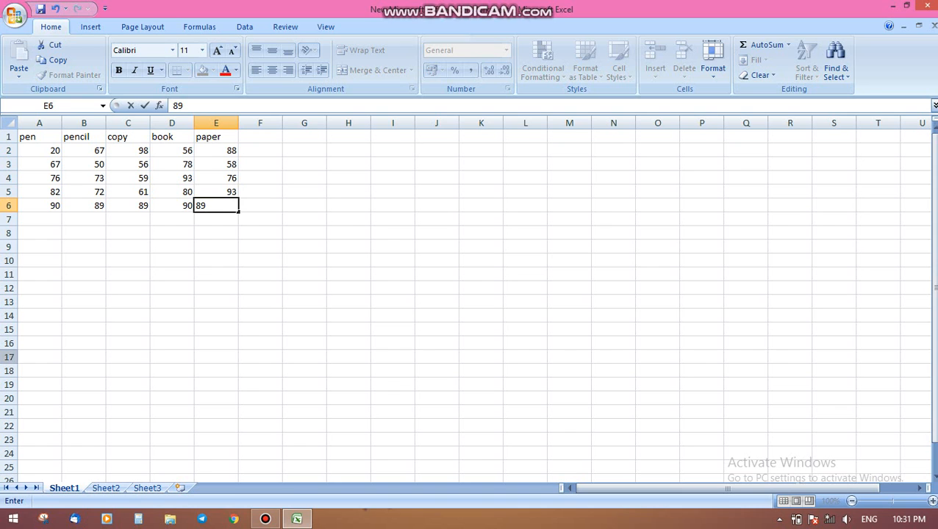
{"action": "left_click", "coordinate": [265, 519]}
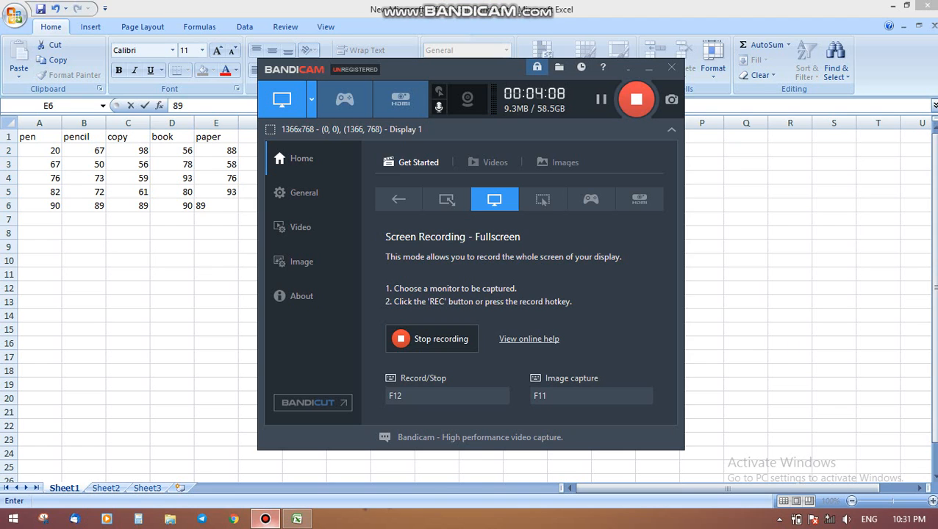
{"action": "left_click", "coordinate": [265, 519]}
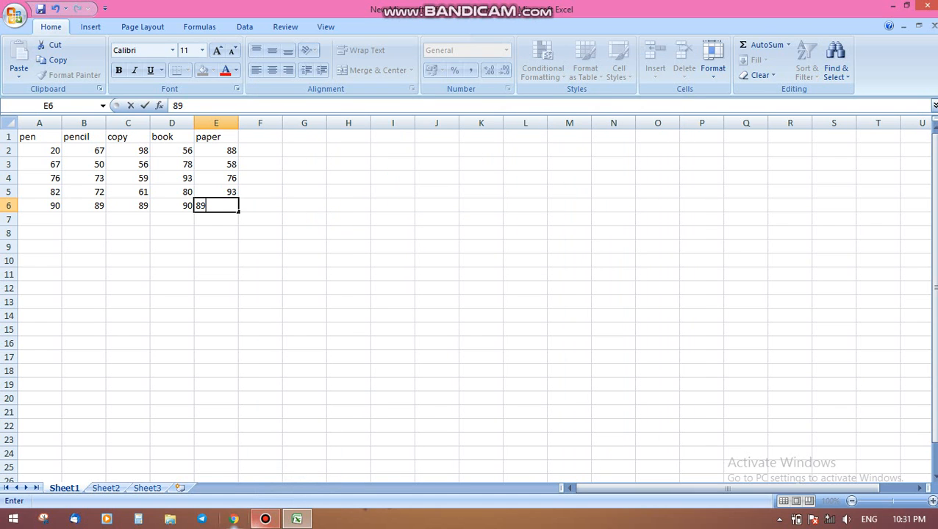
{"action": "key", "text": "Tab"}
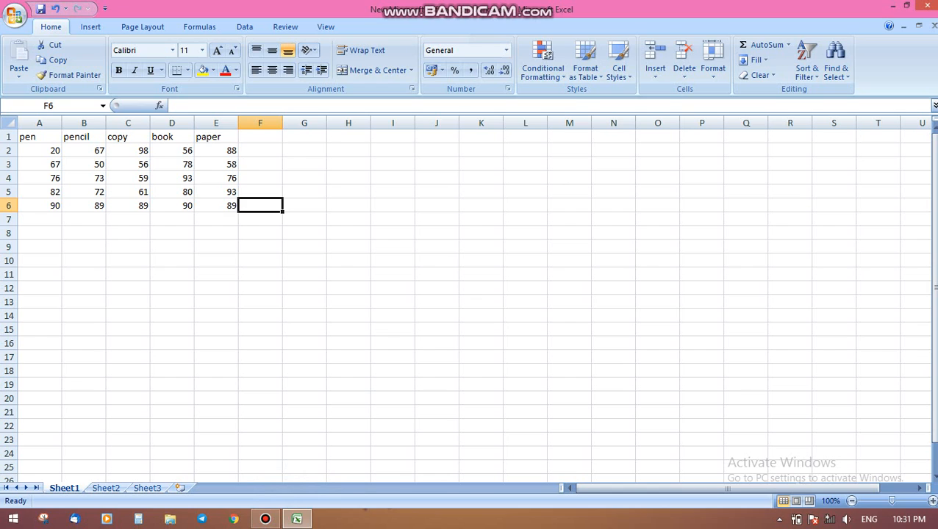
{"action": "left_click", "coordinate": [128, 178]}
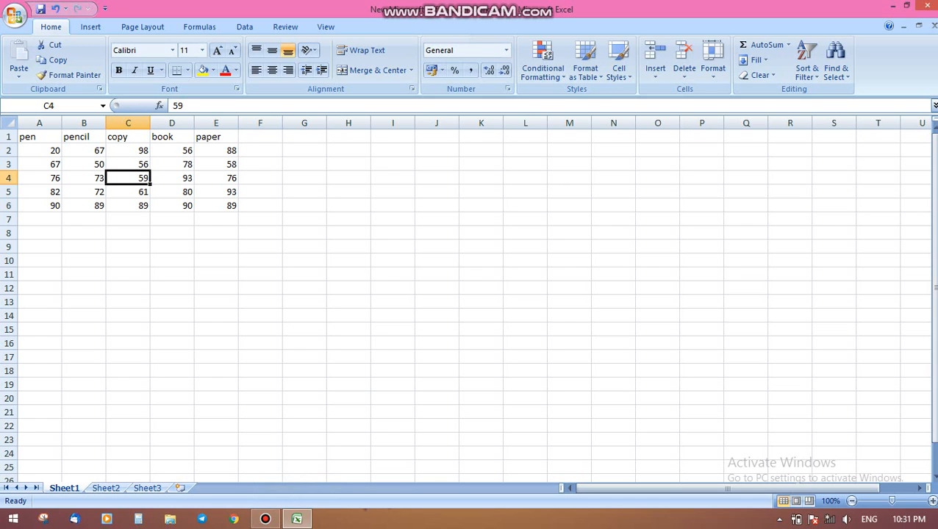
{"action": "double_click", "coordinate": [138, 178]}
{"action": "right_click", "coordinate": [123, 178]}
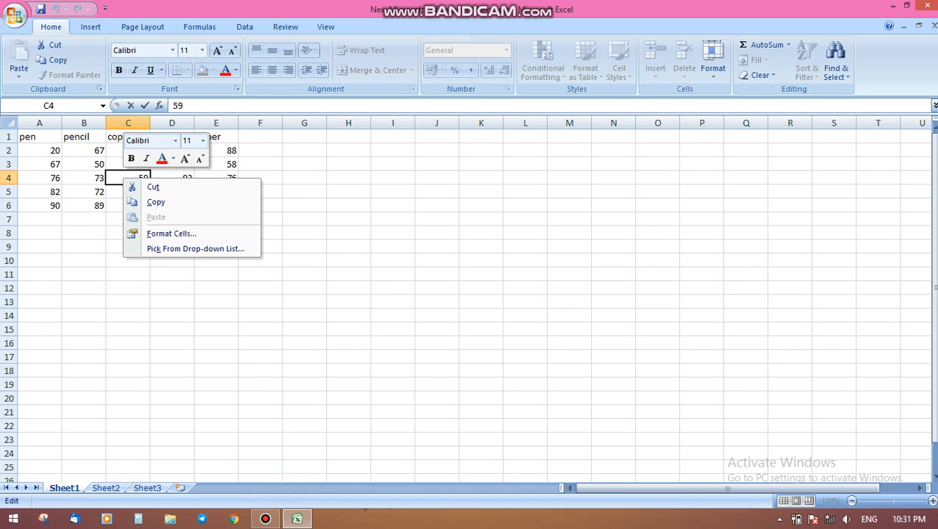
{"action": "key", "text": "Escape"}
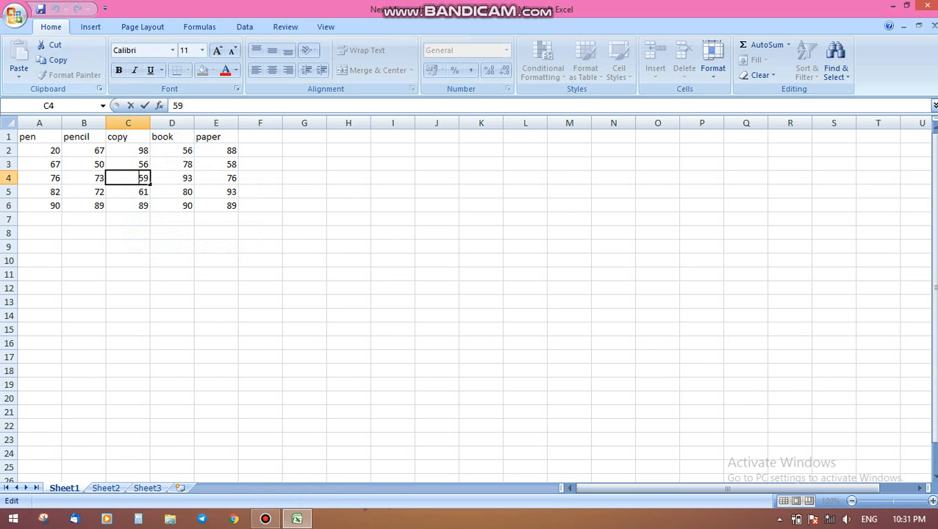
{"action": "left_click", "coordinate": [91, 26]}
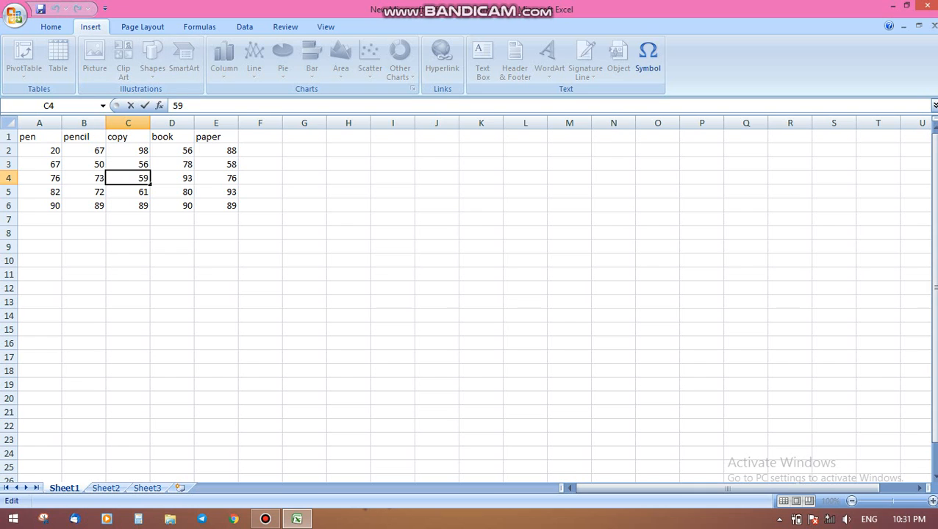
{"action": "right_click", "coordinate": [125, 179]}
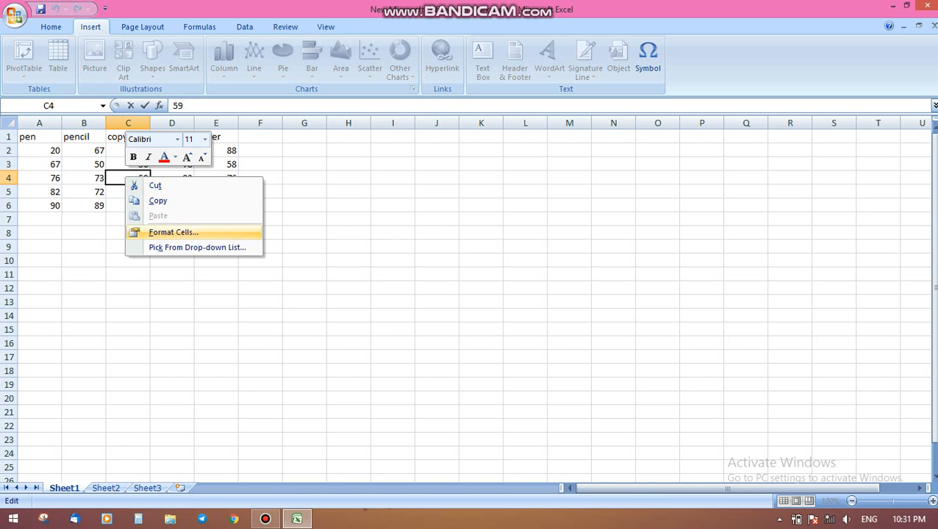
{"action": "key", "text": "Escape"}
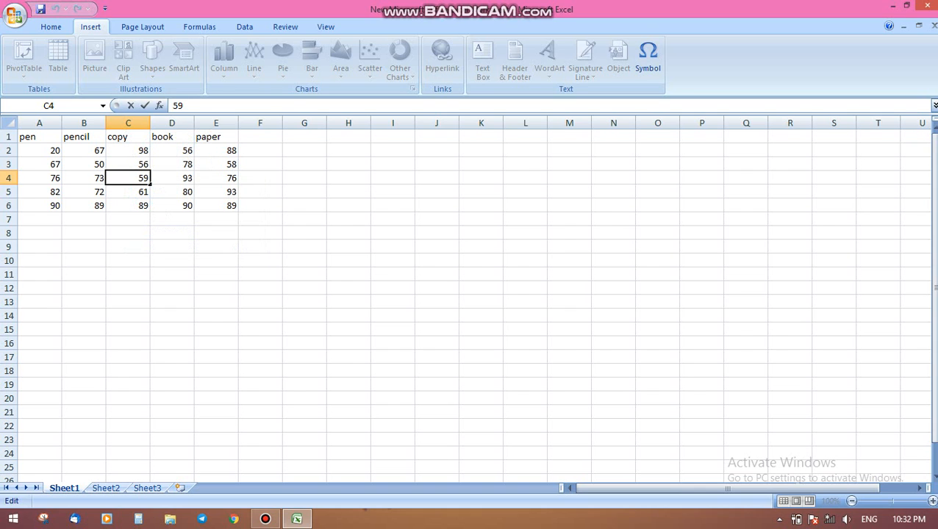
{"action": "right_click", "coordinate": [126, 179]}
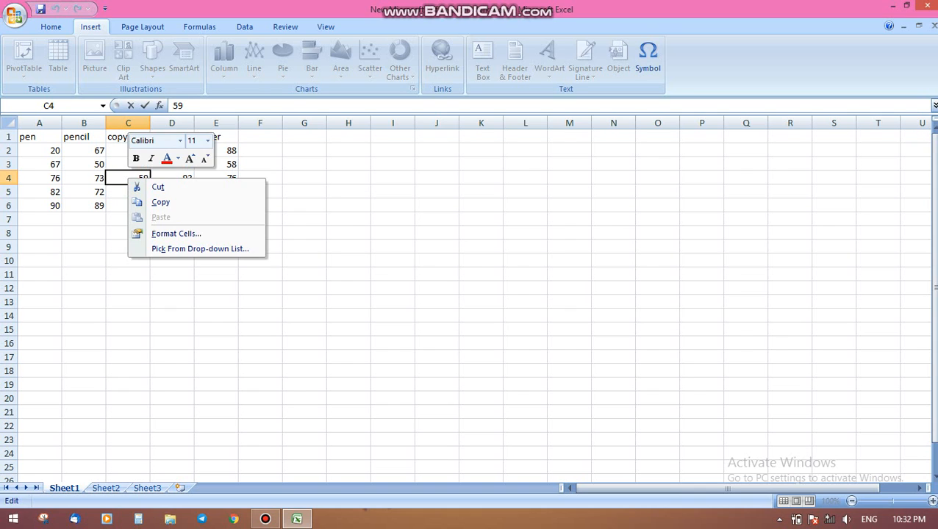
{"action": "key", "text": "Escape"}
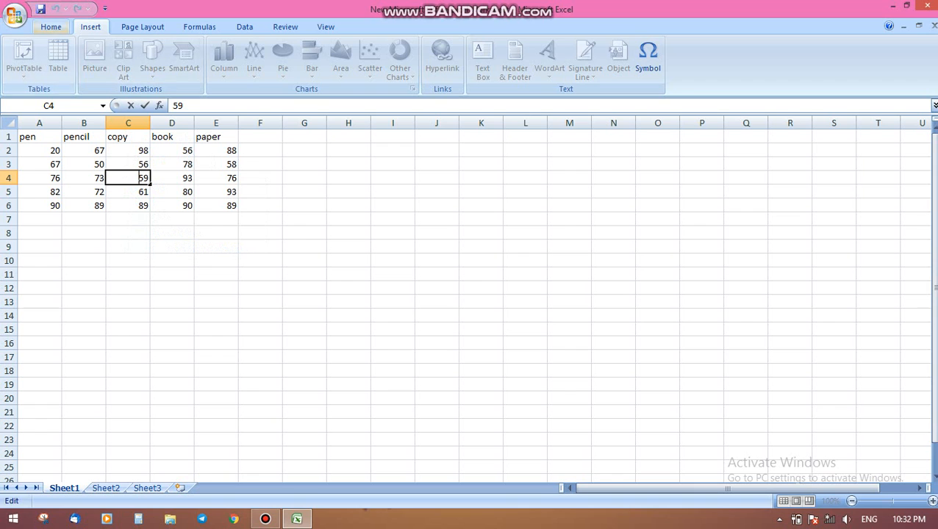
{"action": "left_click", "coordinate": [51, 26]}
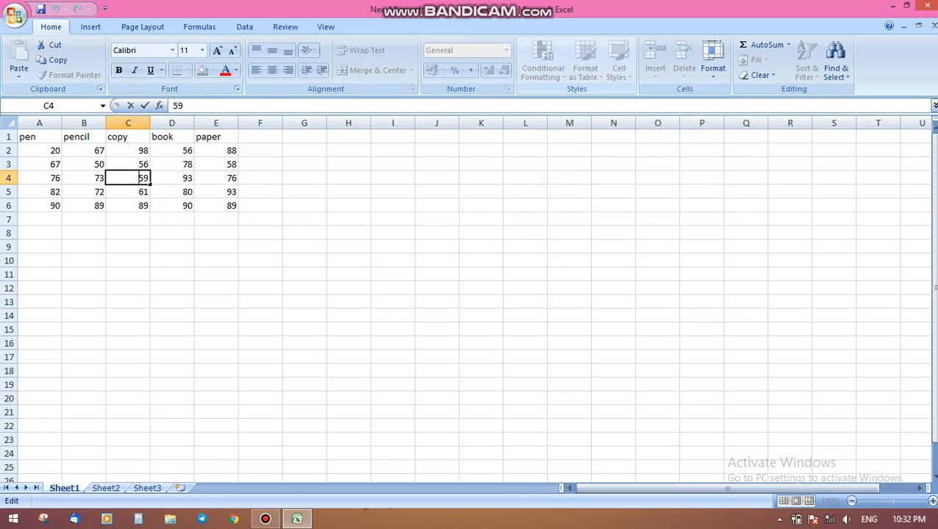
{"action": "left_click", "coordinate": [172, 178]}
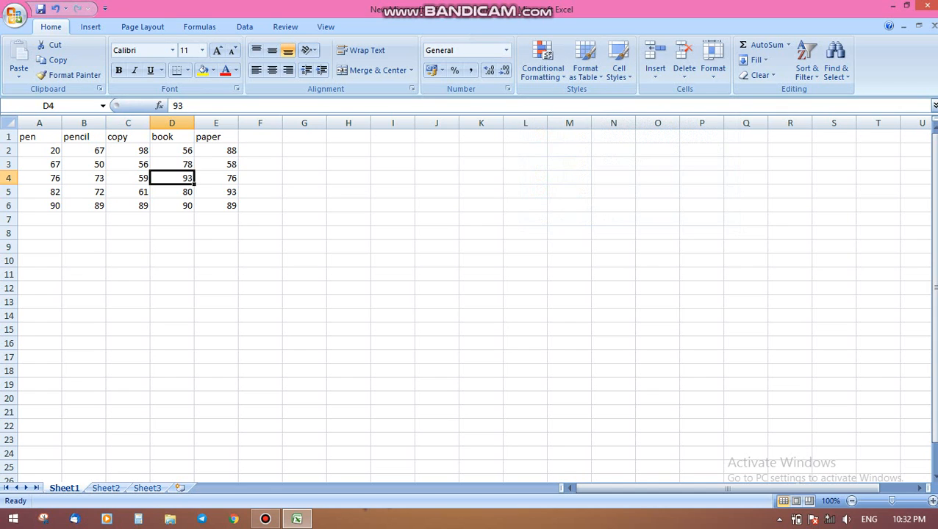
- Insert an entire blank row above the row containing cell C4, using the Entire row option
{"action": "left_click", "coordinate": [128, 178]}
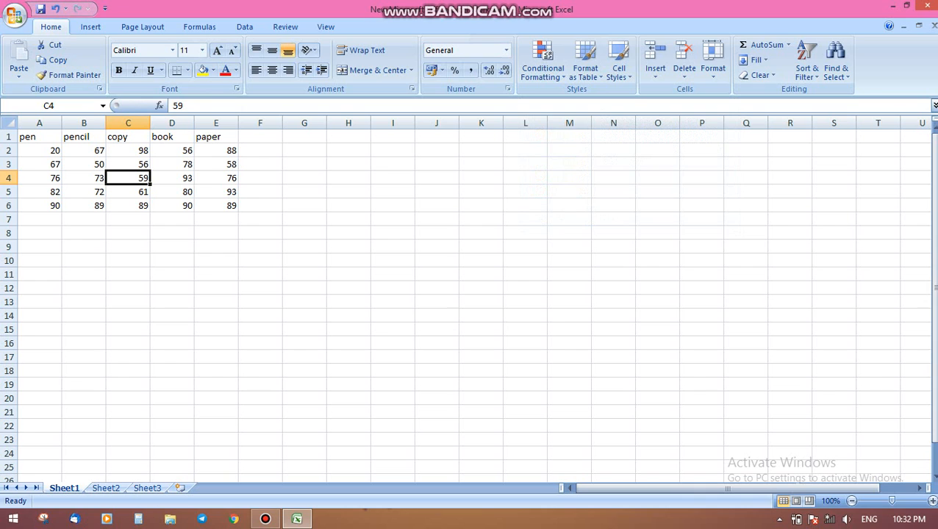
{"action": "right_click", "coordinate": [130, 177]}
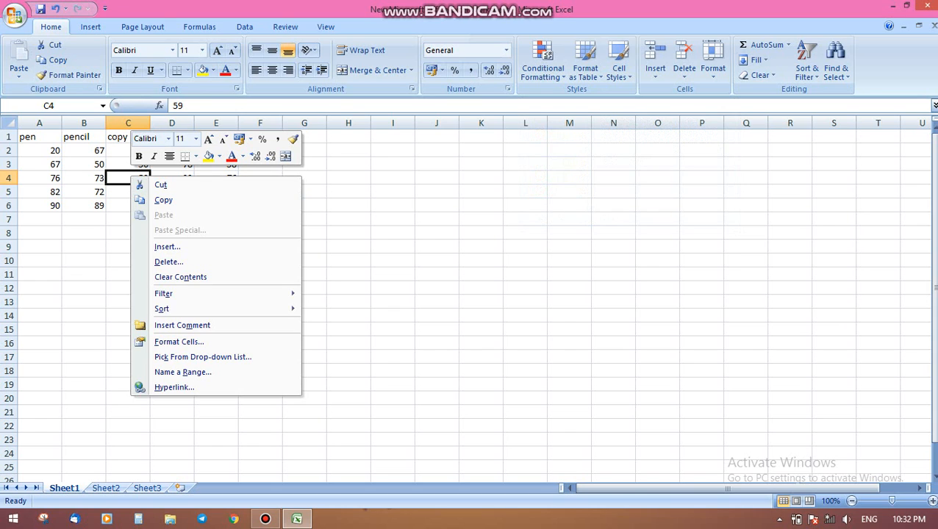
{"action": "key", "text": "Escape"}
{"action": "left_click", "coordinate": [123, 191]}
{"action": "left_click", "coordinate": [122, 178]}
{"action": "right_click", "coordinate": [122, 177]}
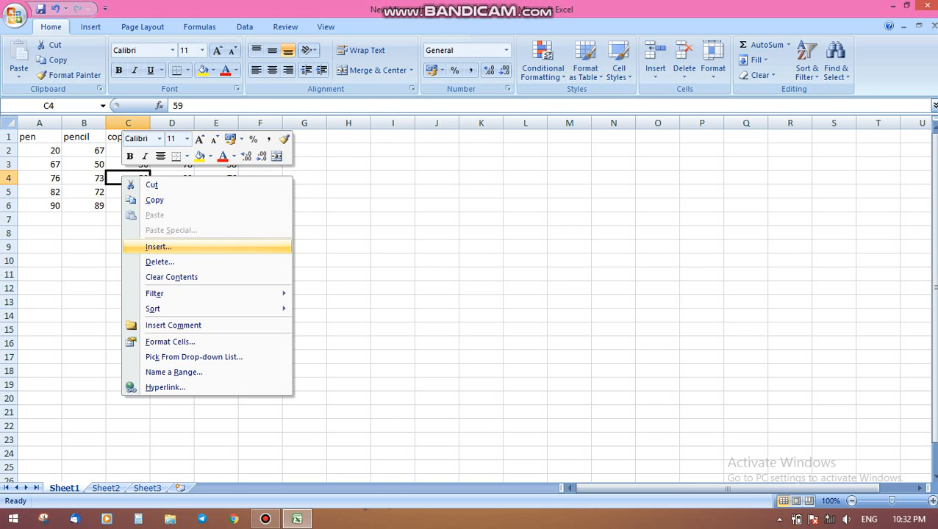
{"action": "left_click", "coordinate": [158, 247]}
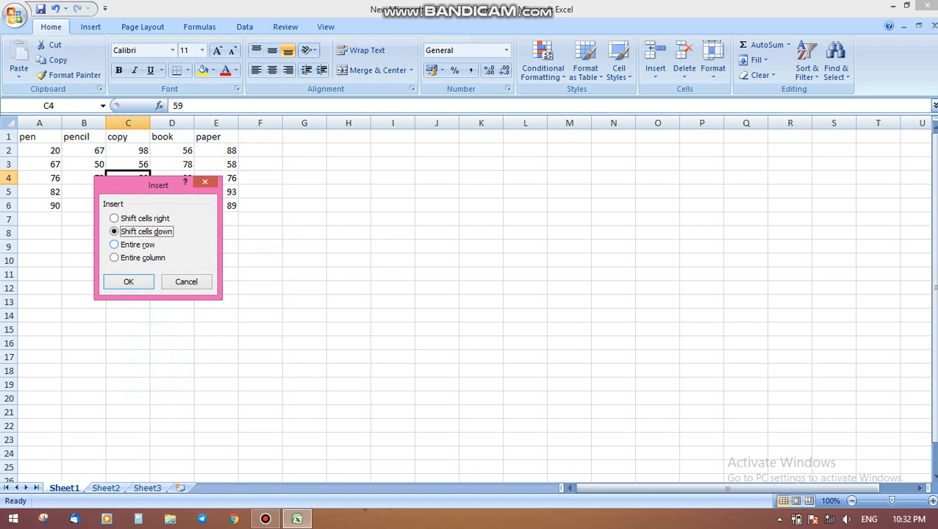
{"action": "left_click", "coordinate": [114, 245]}
{"action": "left_click", "coordinate": [129, 281]}
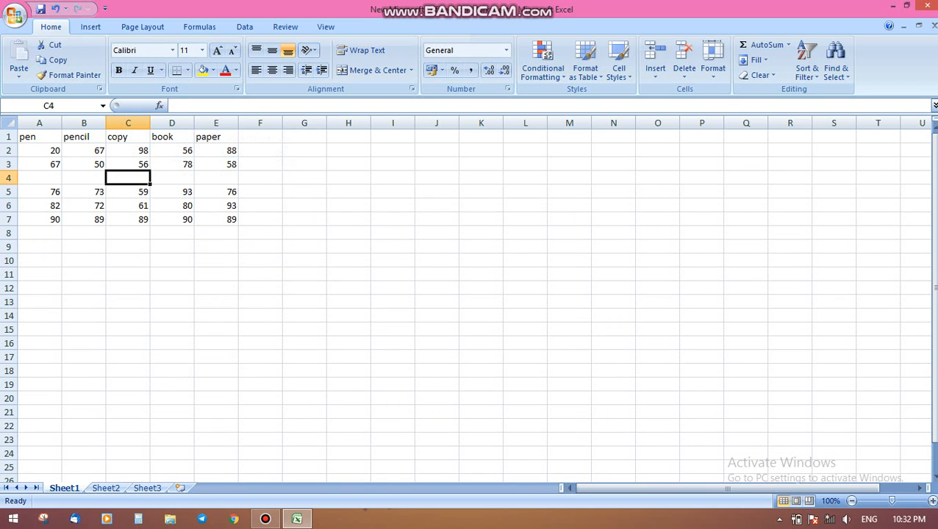
- Insert an entire blank column at cell C2, between the pencil and copy columns
{"action": "left_click", "coordinate": [128, 150]}
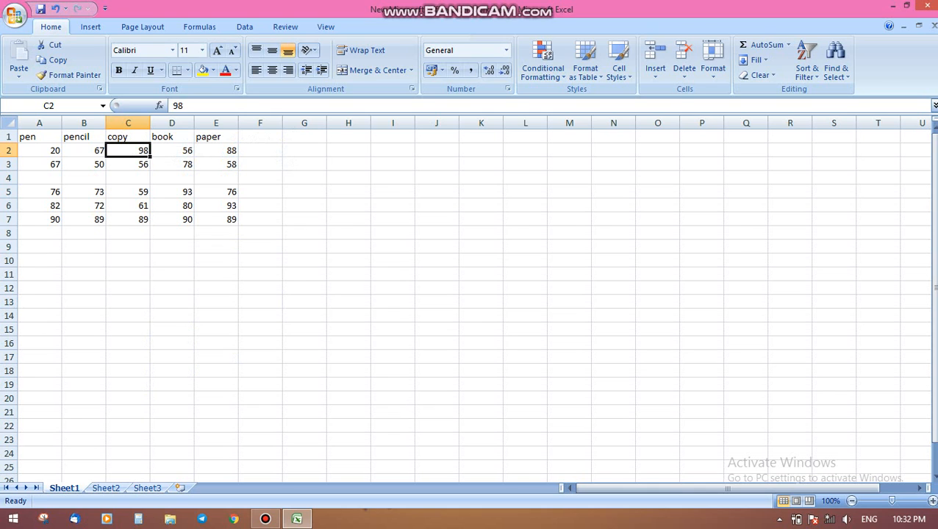
{"action": "right_click", "coordinate": [123, 148]}
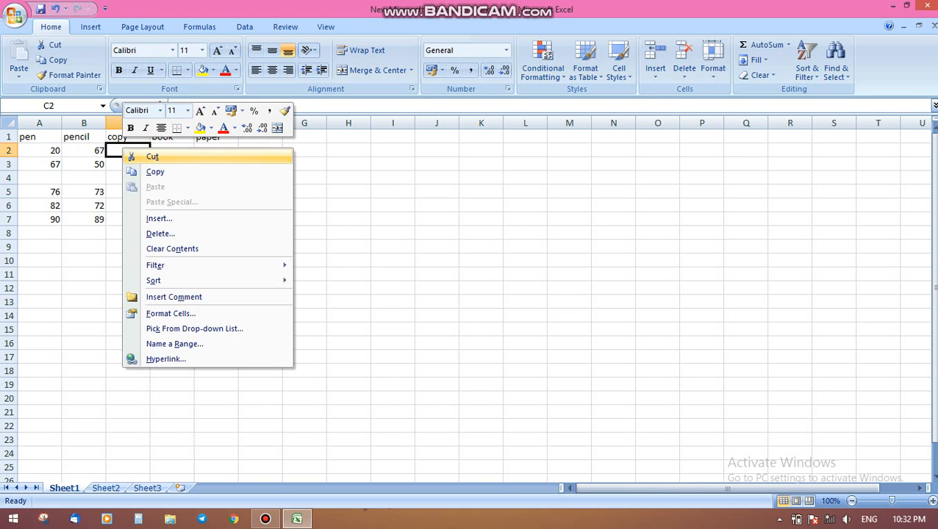
{"action": "left_click", "coordinate": [158, 218]}
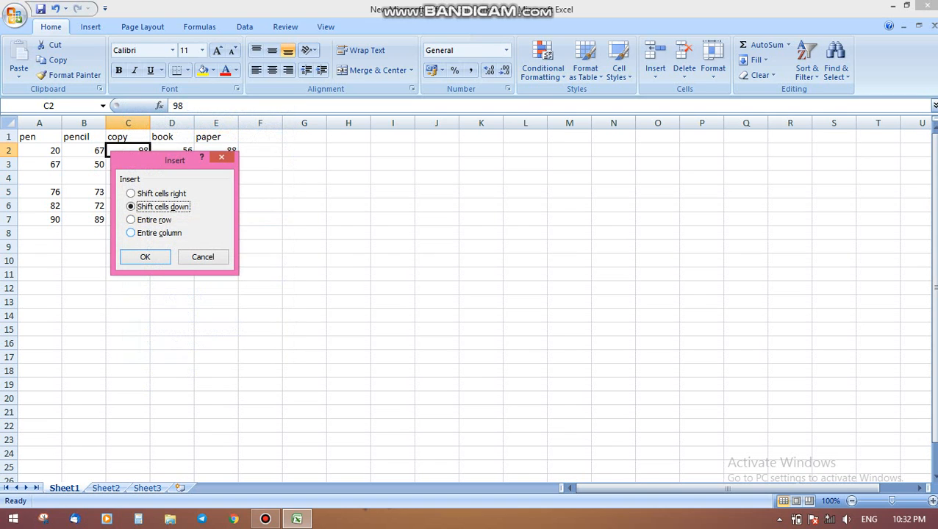
{"action": "left_click", "coordinate": [131, 232]}
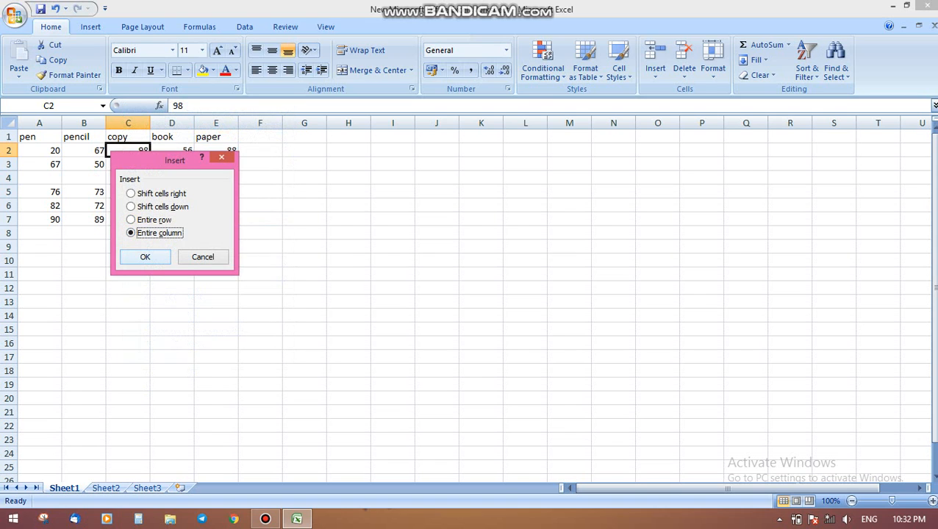
{"action": "left_click", "coordinate": [145, 257]}
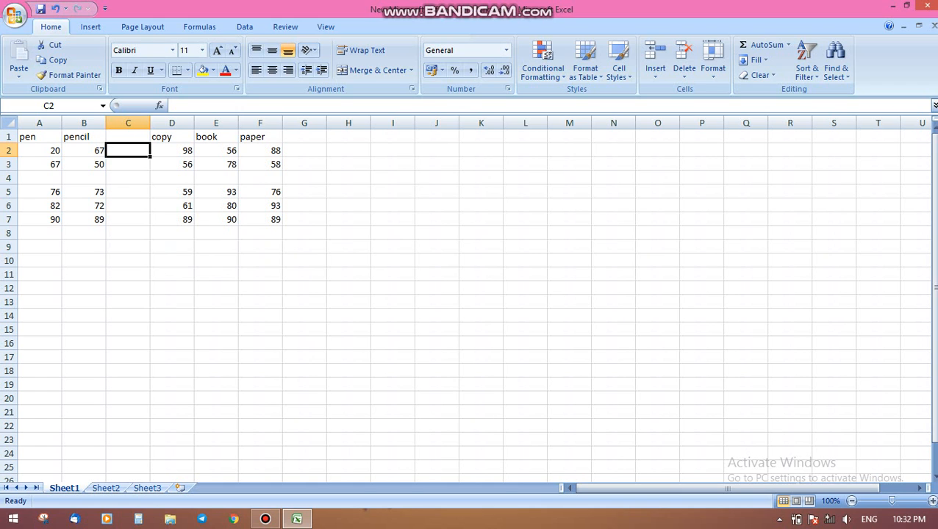
{"action": "left_click", "coordinate": [266, 519]}
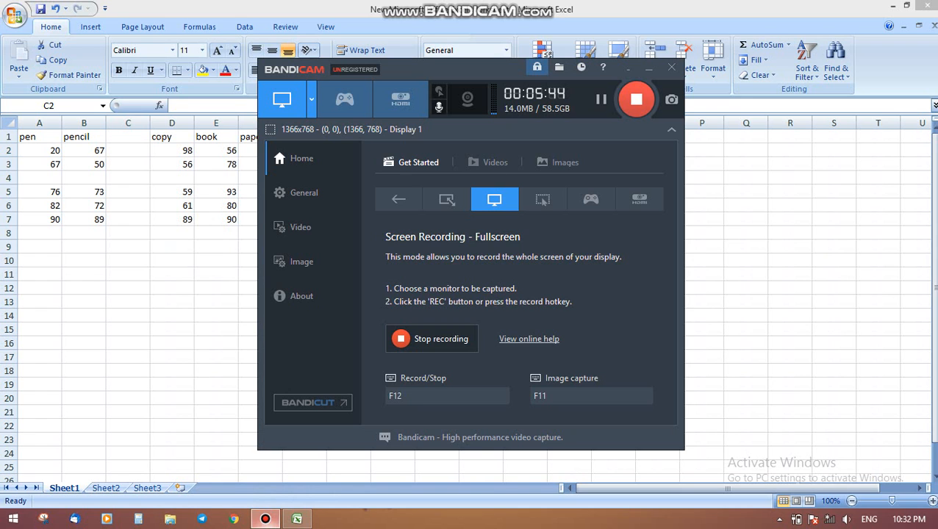
{"action": "left_click", "coordinate": [265, 519]}
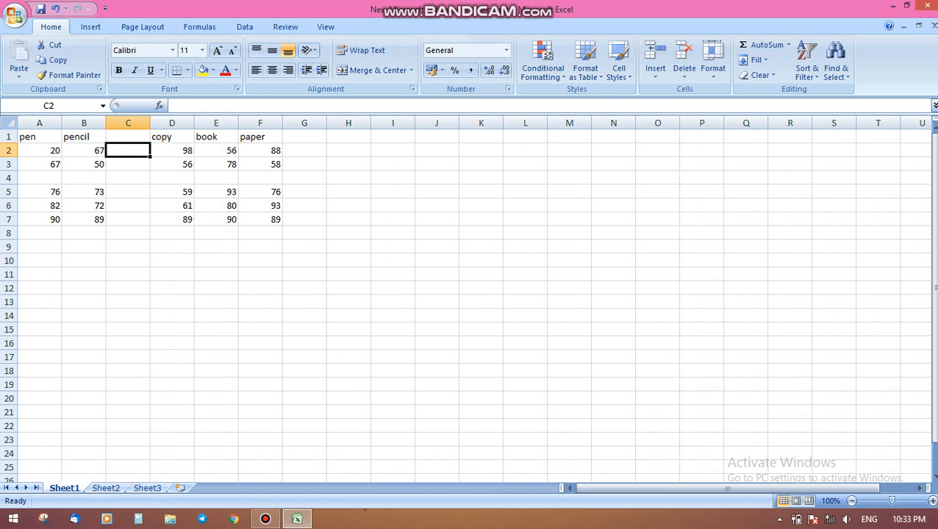
- Delete the entire blank column C between the pencil and copy columns
{"action": "left_click", "coordinate": [128, 137]}
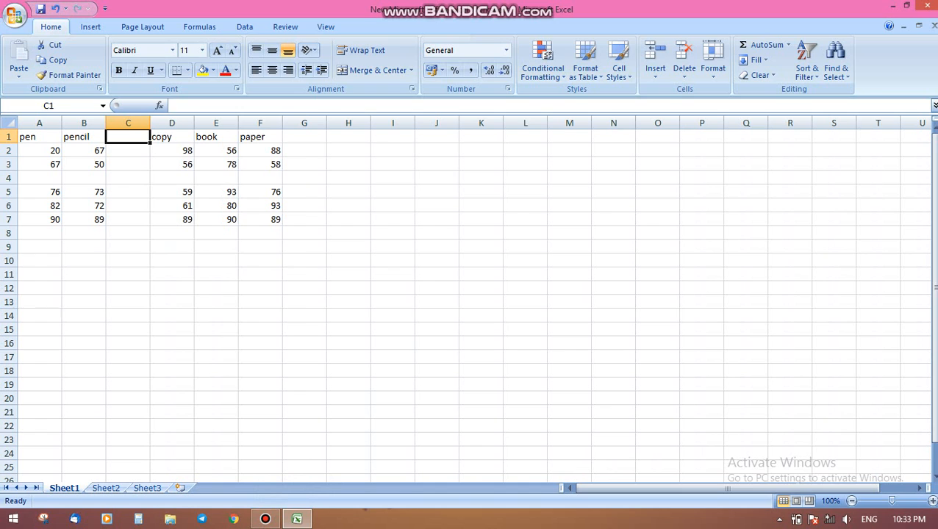
{"action": "right_click", "coordinate": [129, 137]}
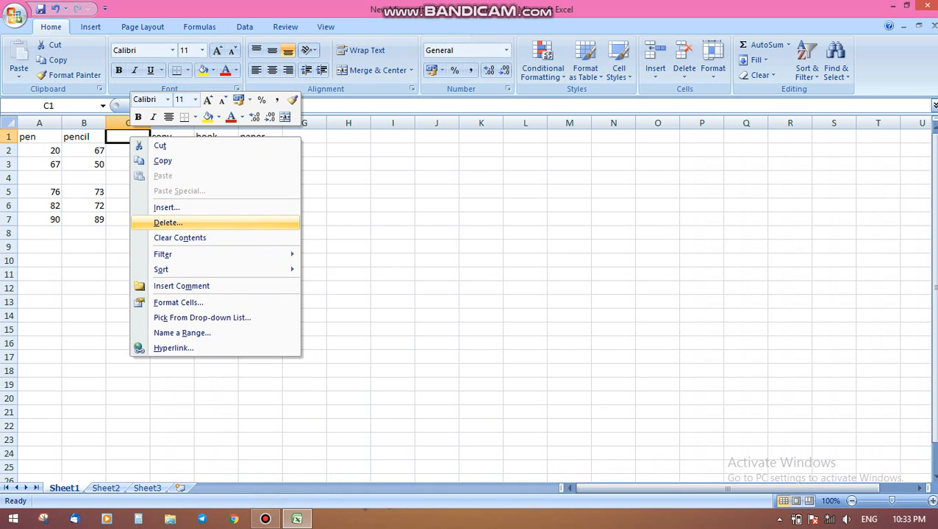
{"action": "left_click", "coordinate": [167, 222]}
{"action": "left_click", "coordinate": [123, 234]}
{"action": "left_click", "coordinate": [137, 258]}
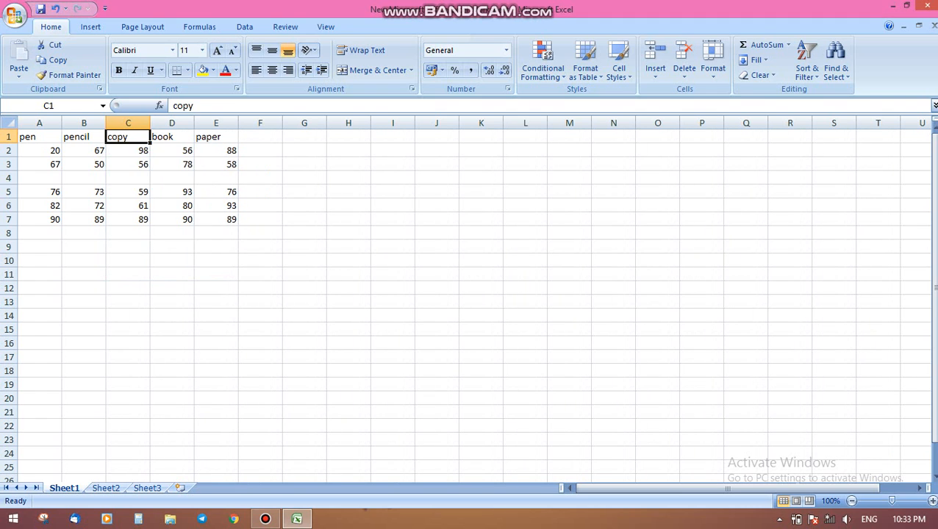
- Delete the entire blank row 4 from the table, using the Entire row option
{"action": "right_click", "coordinate": [96, 178]}
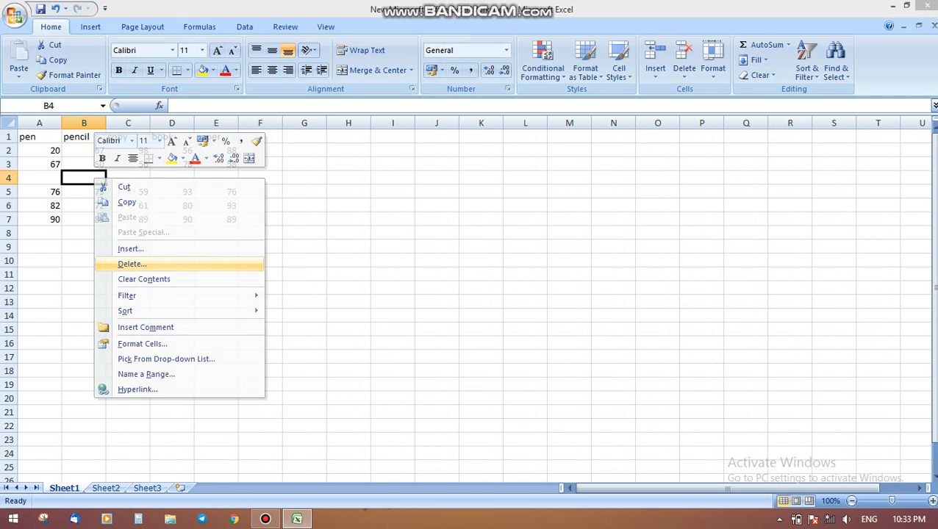
{"action": "left_click", "coordinate": [133, 264]}
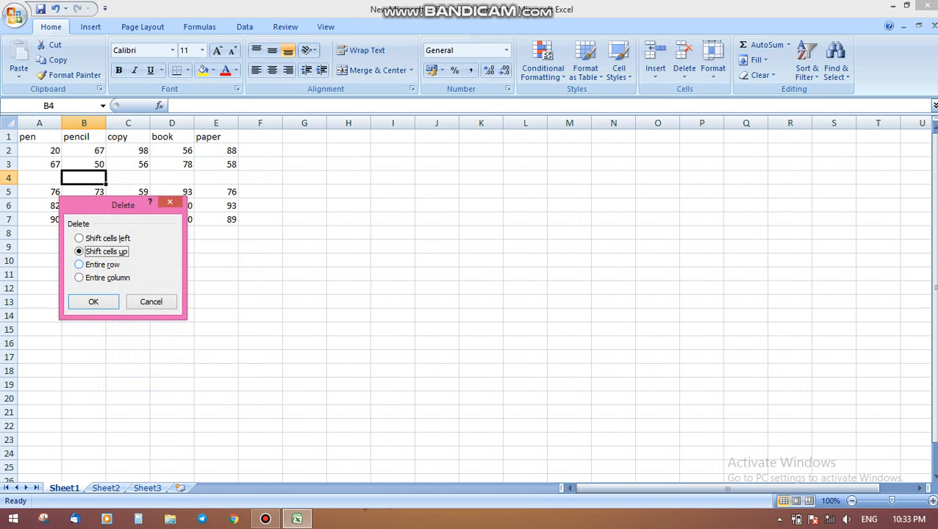
{"action": "left_click", "coordinate": [79, 265]}
{"action": "left_click", "coordinate": [93, 302]}
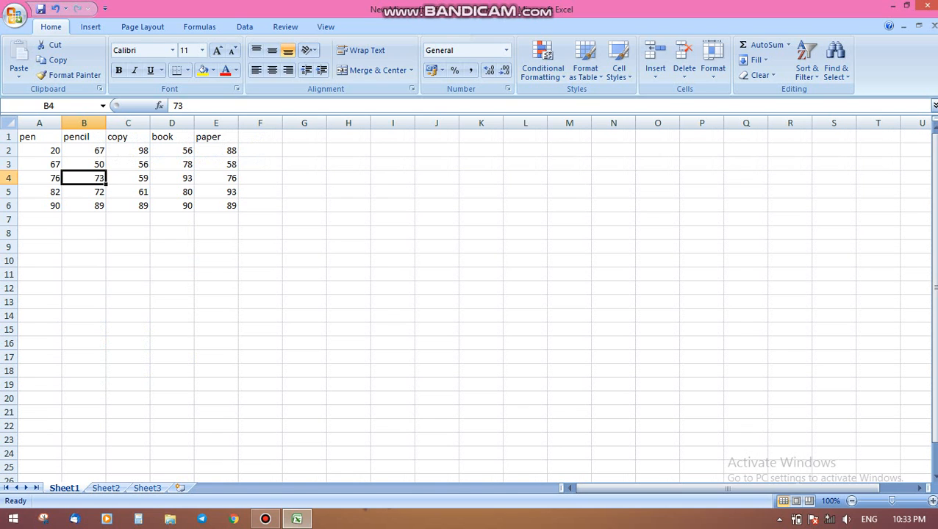
{"action": "left_click", "coordinate": [266, 519]}
{"action": "left_click_drag", "start_coordinate": [441, 69], "coordinate": [704, 184]}
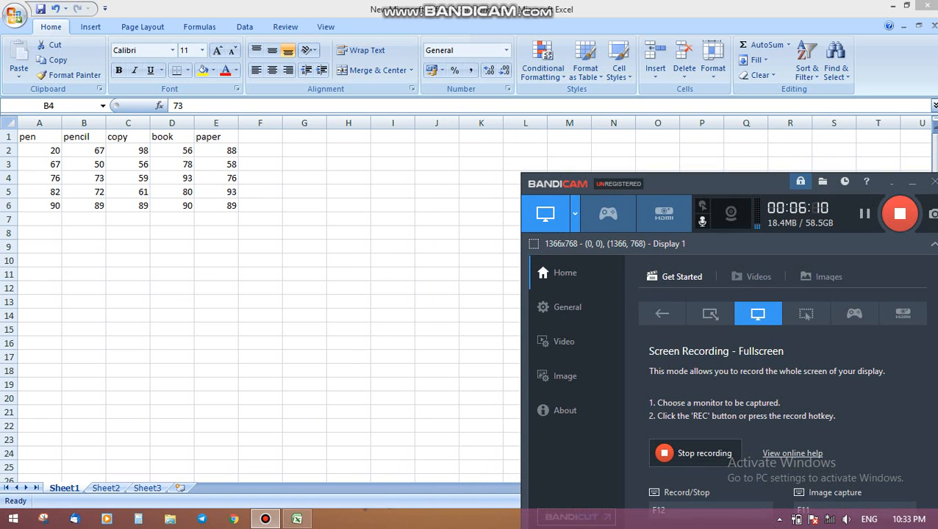
{"action": "left_click_drag", "start_coordinate": [705, 184], "coordinate": [781, 379]}
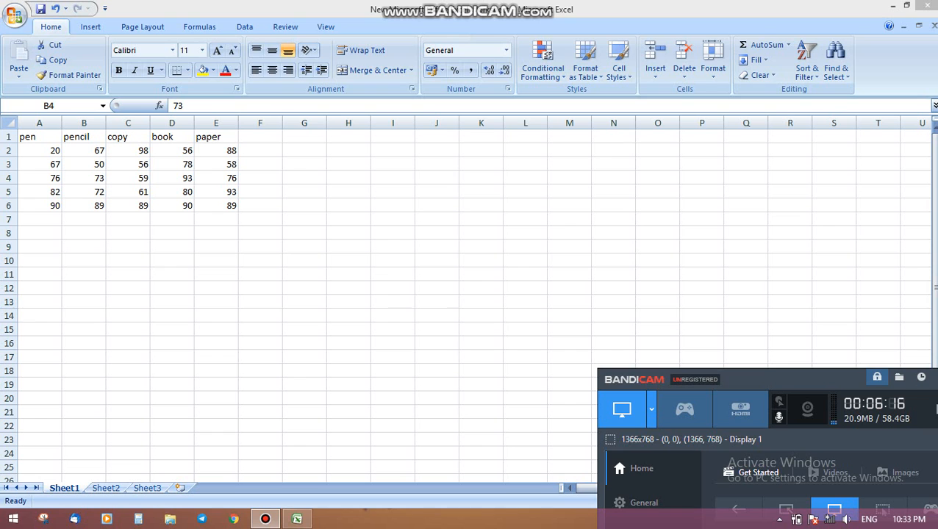
{"action": "left_click_drag", "start_coordinate": [781, 379], "coordinate": [773, 442]}
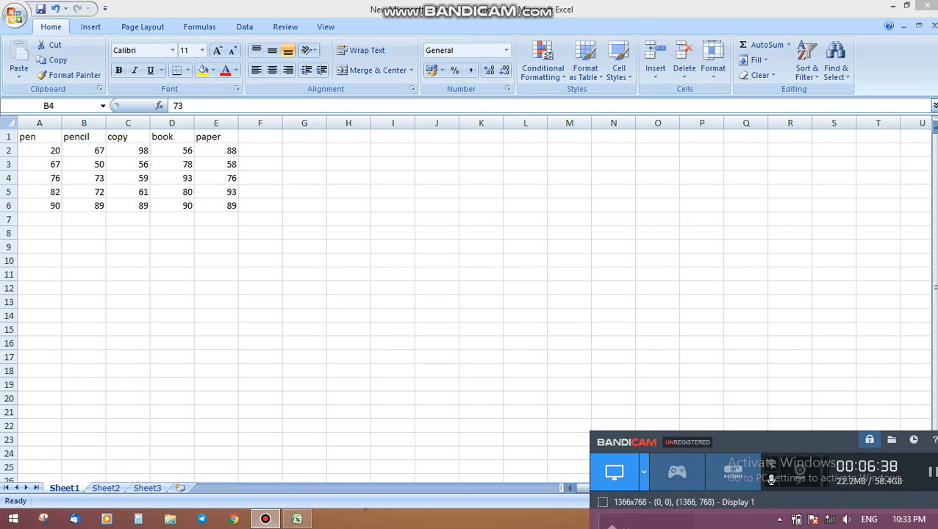
{"action": "key", "text": "alt+Tab"}
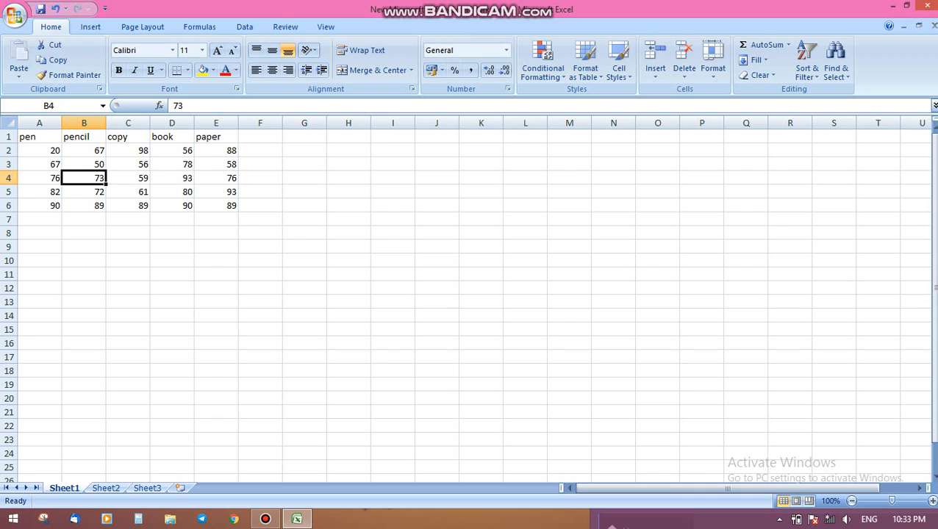
- Copy the value of cell B4 in the pencil column into cell B9 and clear the copy marquee
{"action": "right_click", "coordinate": [90, 178]}
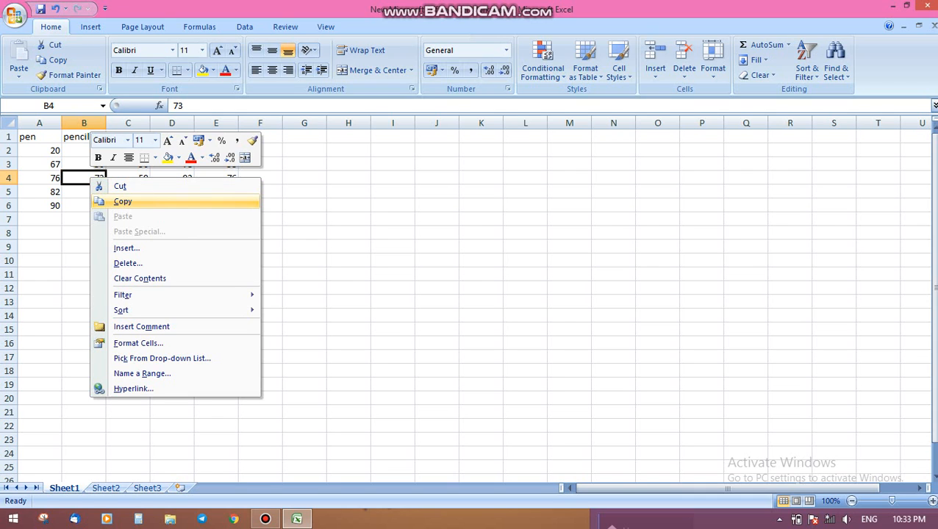
{"action": "left_click", "coordinate": [122, 201]}
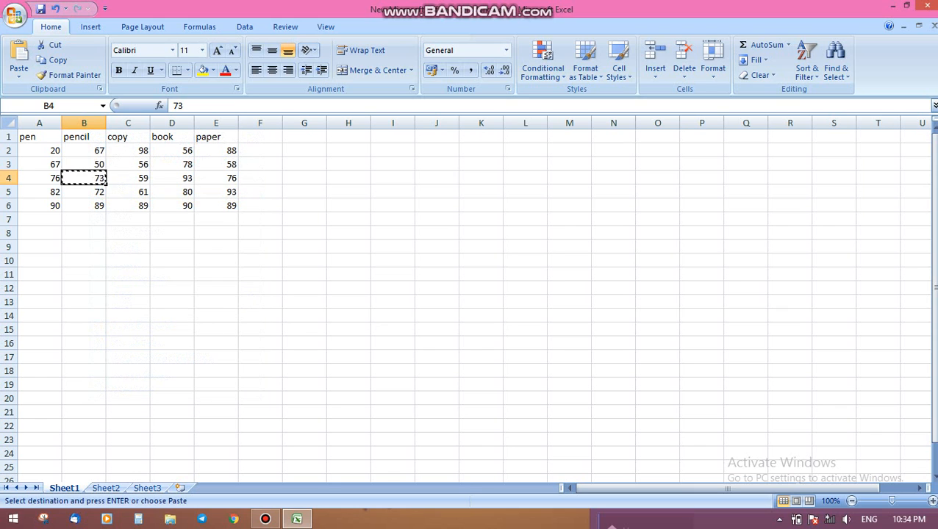
{"action": "left_click", "coordinate": [74, 247]}
{"action": "right_click", "coordinate": [67, 245]}
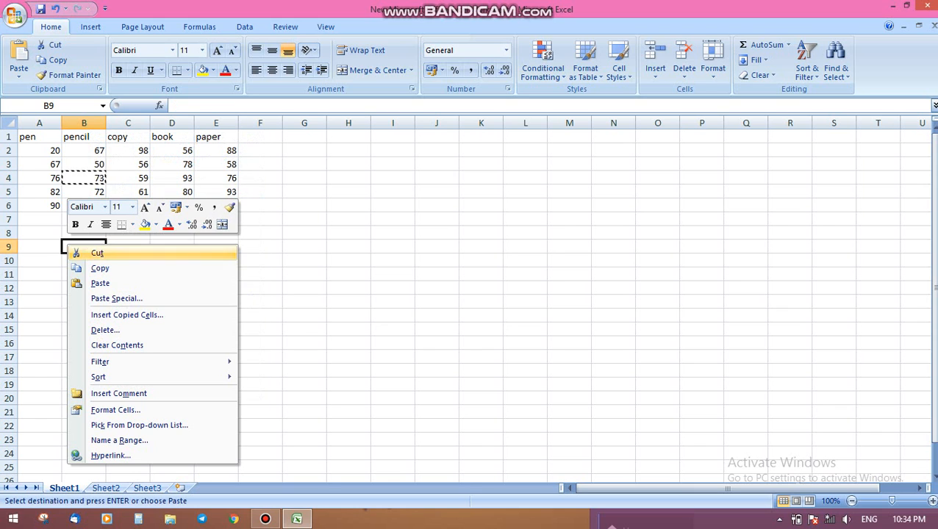
{"action": "left_click", "coordinate": [100, 283]}
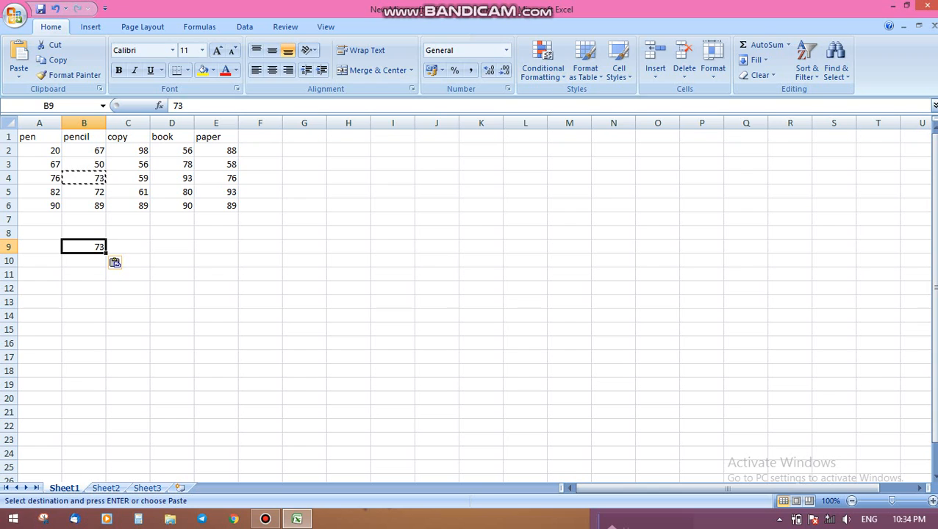
{"action": "key", "text": "Escape"}
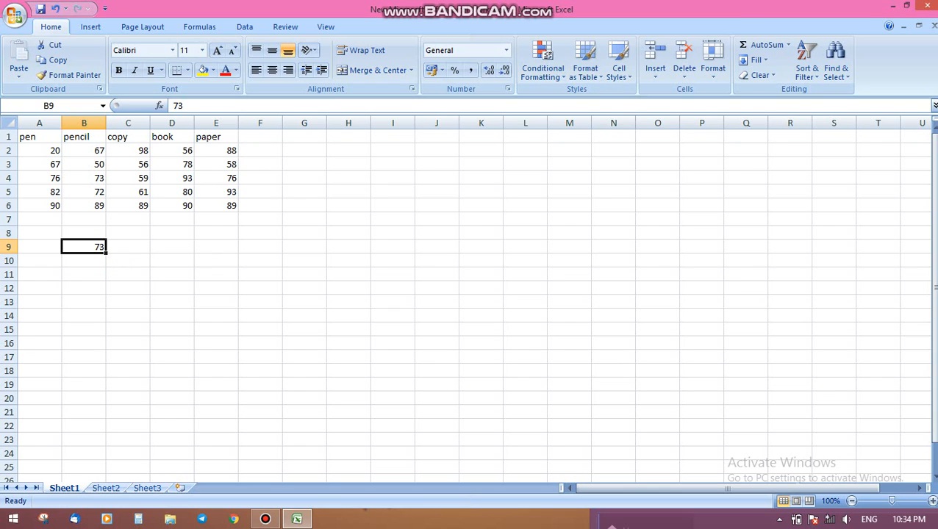
- Move the value of cell C4 in the copy column to cell E9 by cutting and pasting it
{"action": "left_click", "coordinate": [128, 178]}
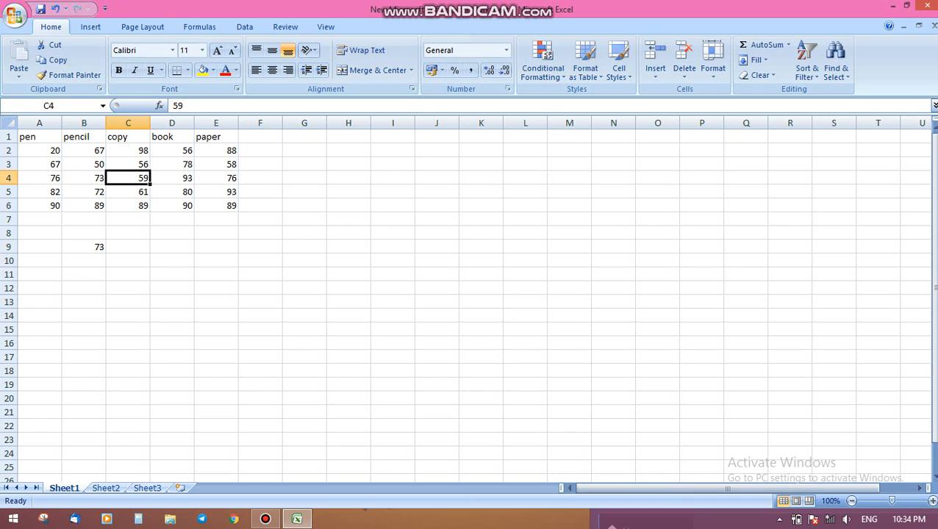
{"action": "right_click", "coordinate": [130, 178]}
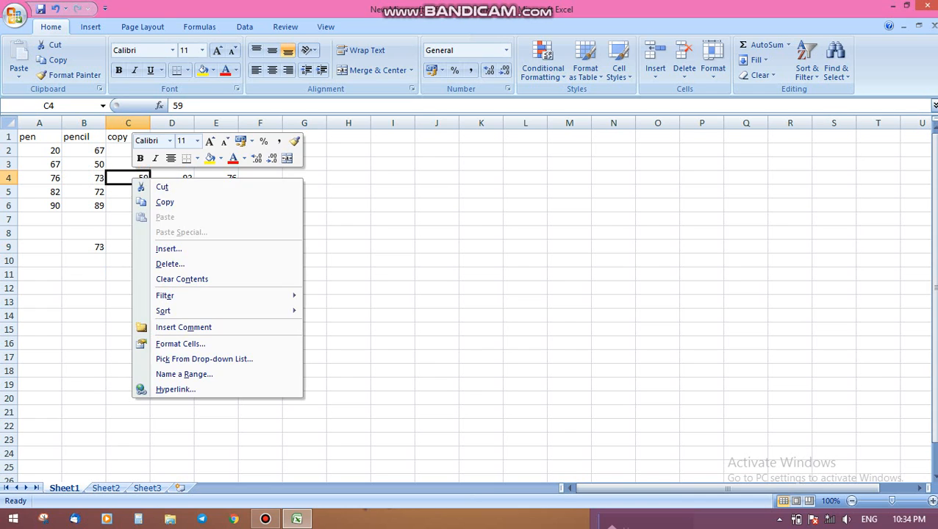
{"action": "left_click", "coordinate": [168, 186]}
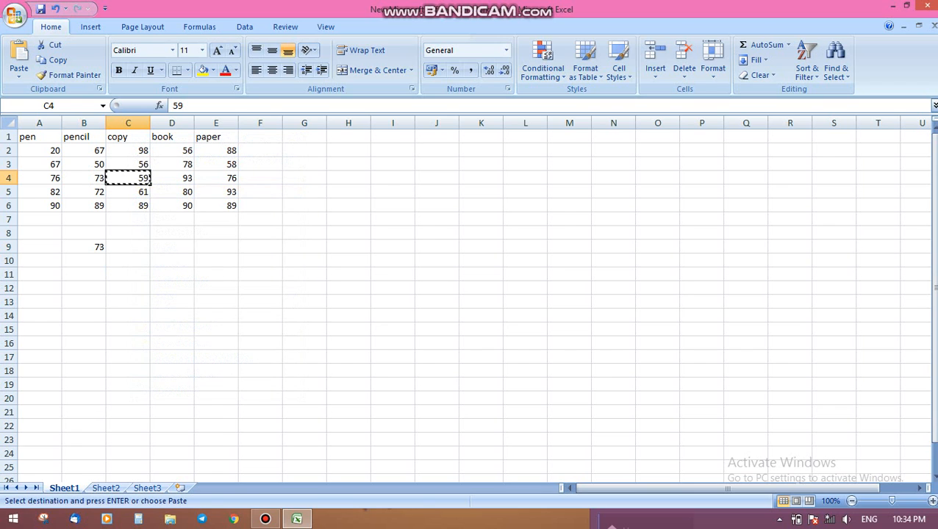
{"action": "right_click", "coordinate": [215, 248]}
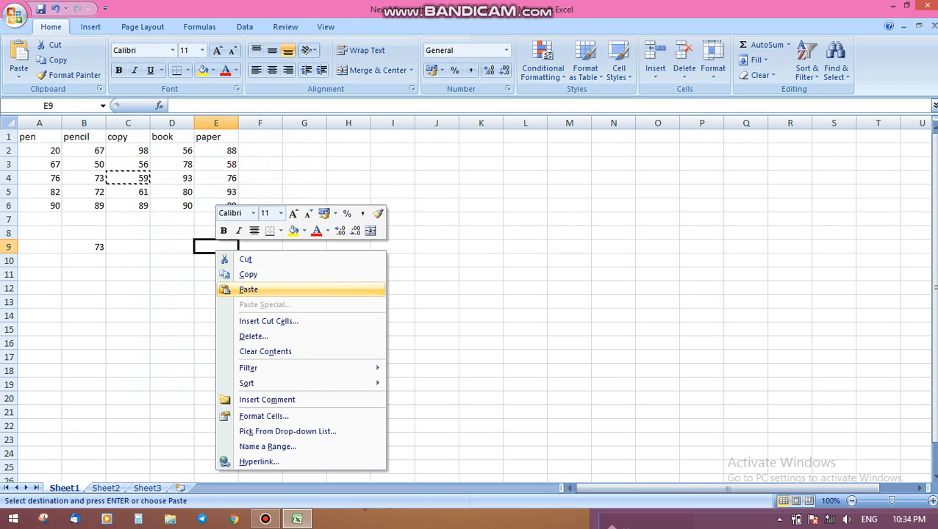
{"action": "left_click", "coordinate": [249, 289]}
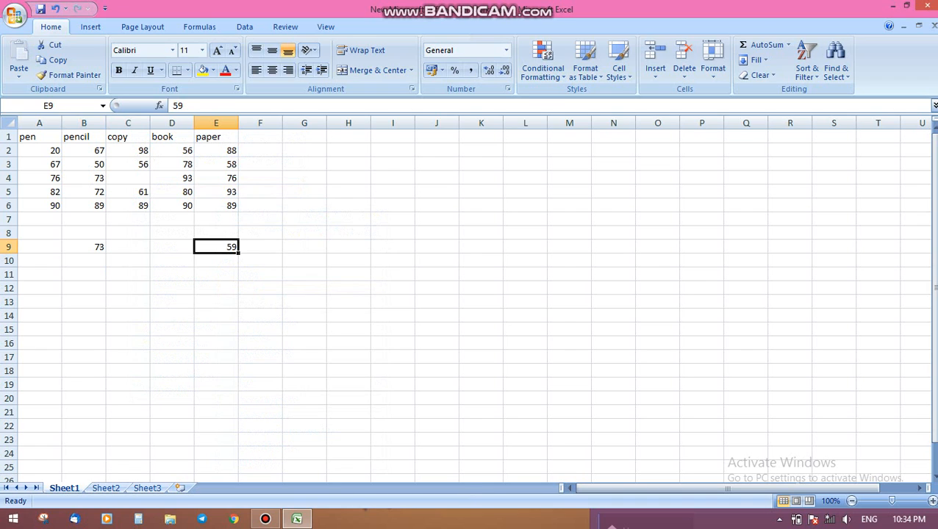
- Copy the value of cell B3 in the pencil column into cell D9 and clear the copy marquee
{"action": "left_click", "coordinate": [84, 165]}
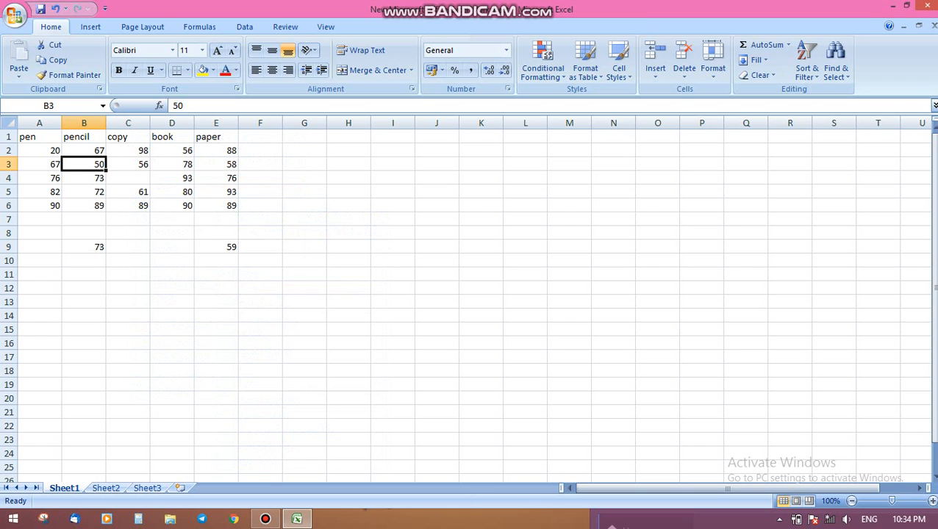
{"action": "key", "text": "ctrl+c"}
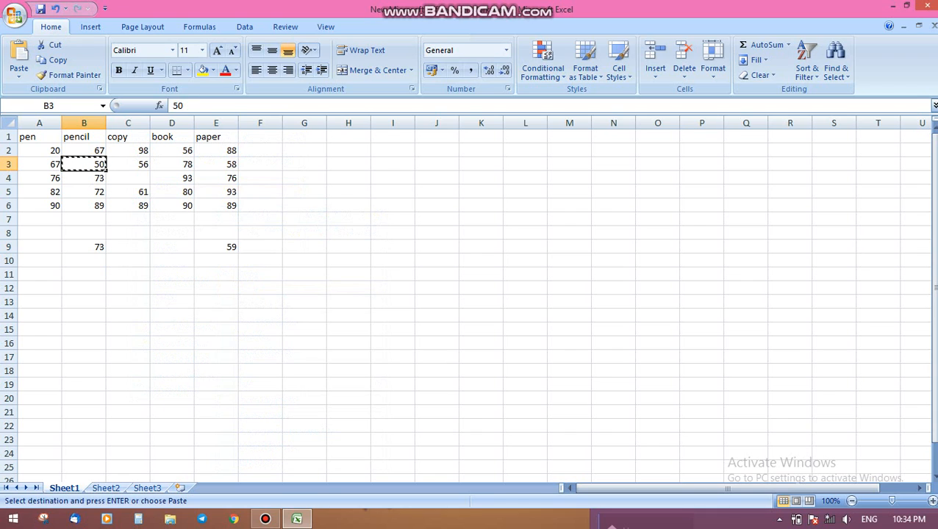
{"action": "left_click", "coordinate": [172, 247]}
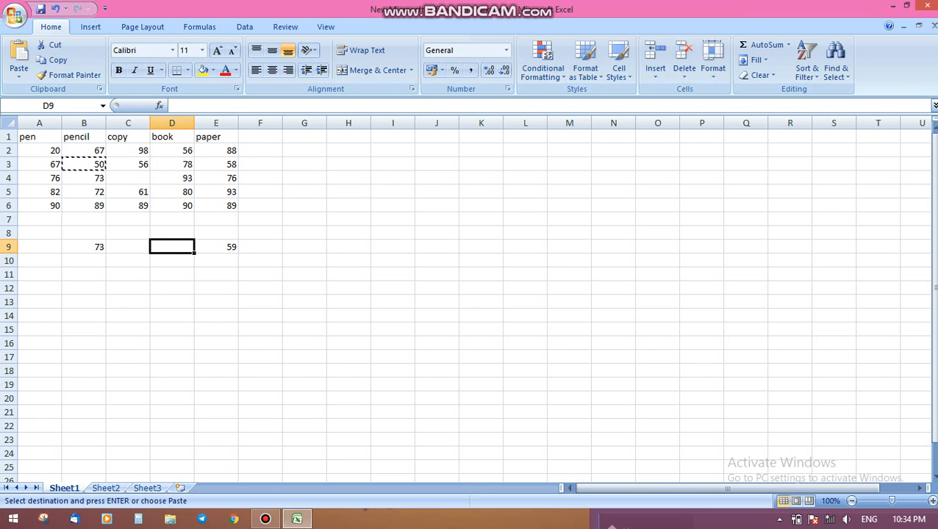
{"action": "key", "text": "ctrl+v"}
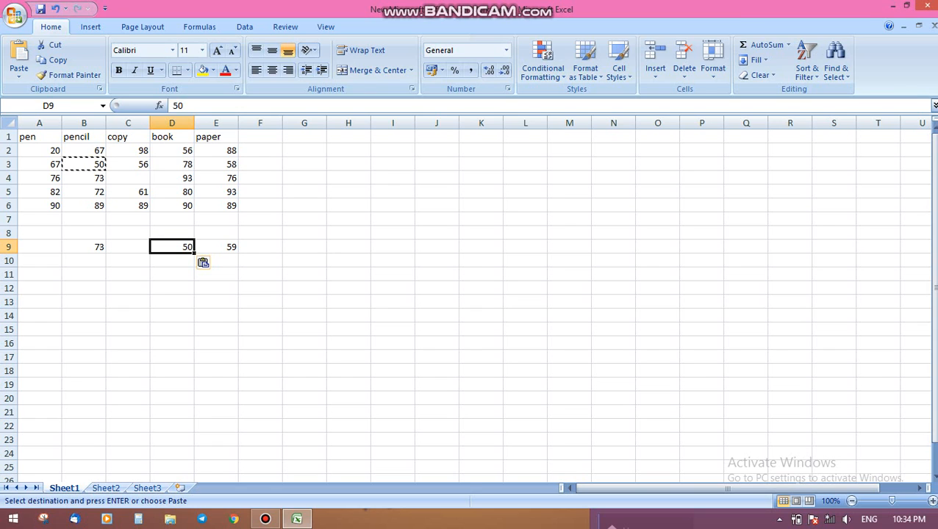
{"action": "key", "text": "Escape"}
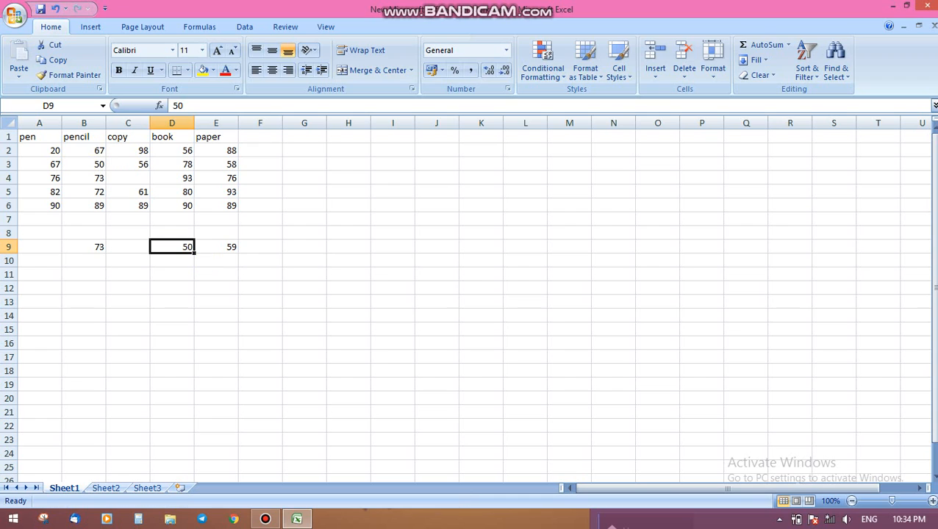
- Cut the value of cell D4 in the book column and paste it into cell F10
{"action": "left_click", "coordinate": [172, 178]}
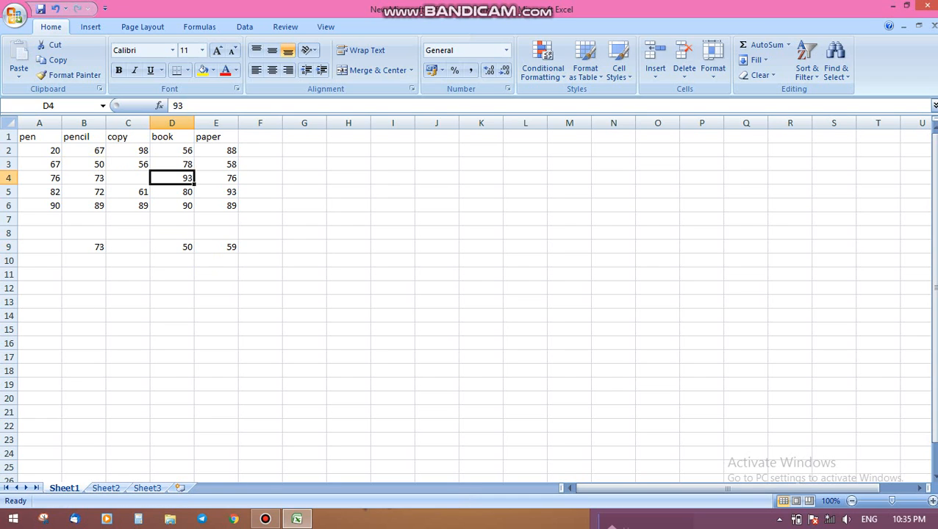
{"action": "key", "text": "ctrl+c"}
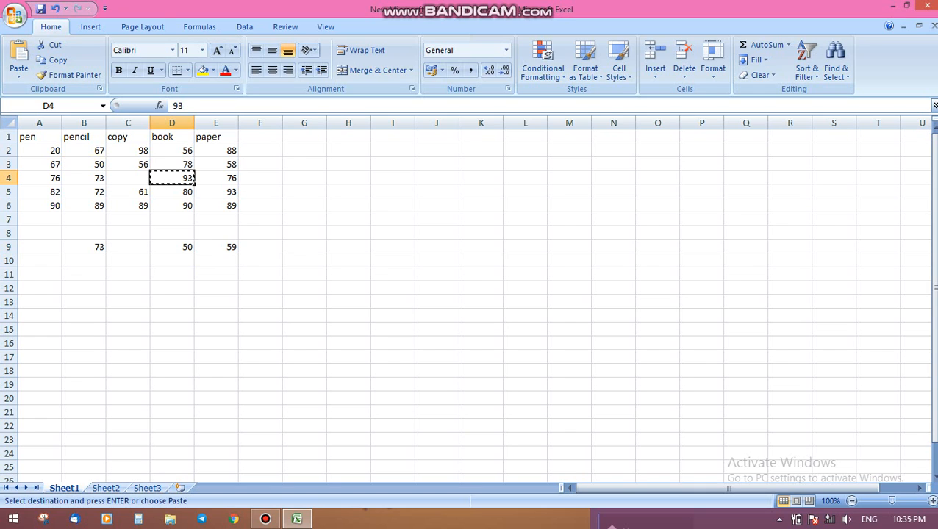
{"action": "left_click", "coordinate": [261, 261]}
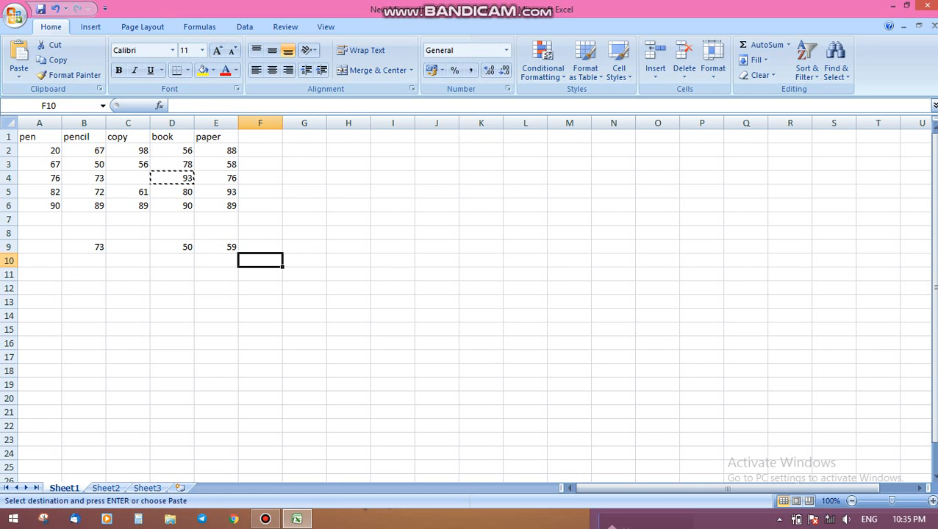
{"action": "key", "text": "ctrl+v"}
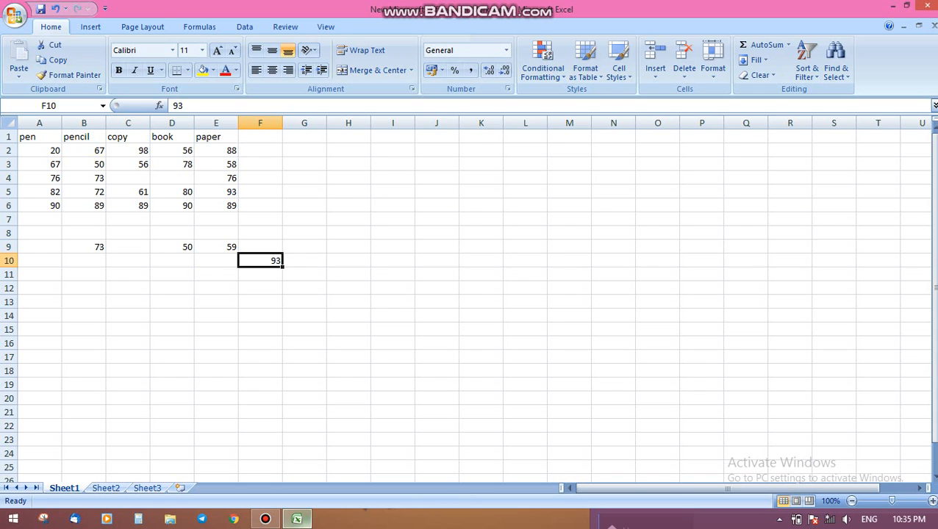
{"action": "left_click", "coordinate": [266, 519]}
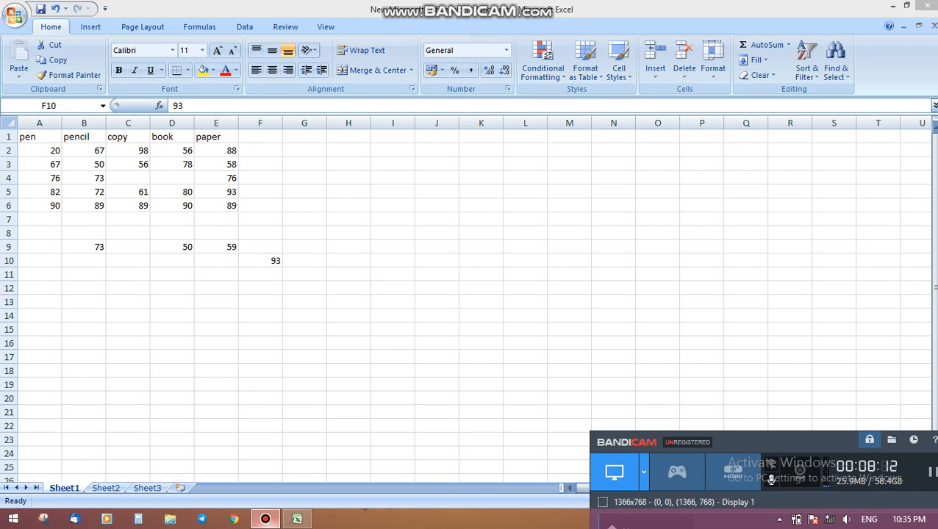
{"action": "left_click", "coordinate": [266, 519]}
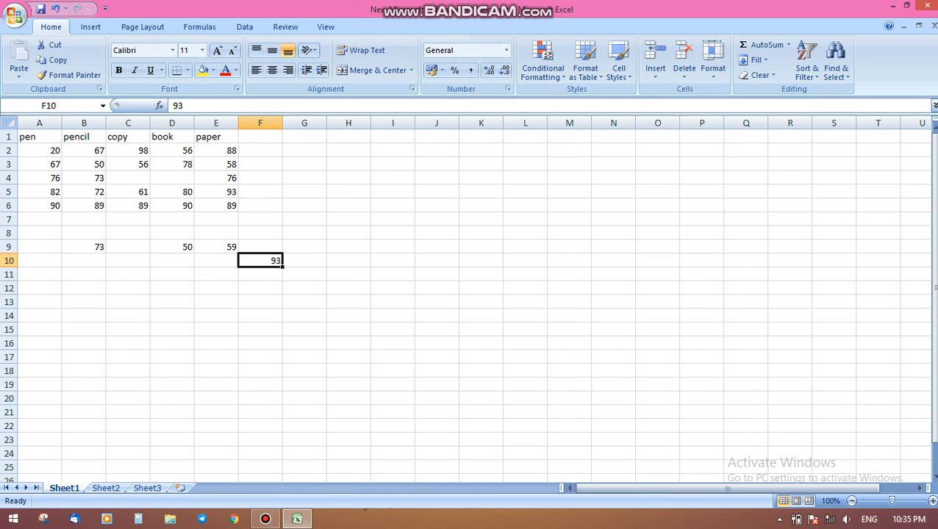
- Enter a MIN formula in cell A7 that returns the smallest pen value from A2 to A6
{"action": "left_click", "coordinate": [40, 219]}
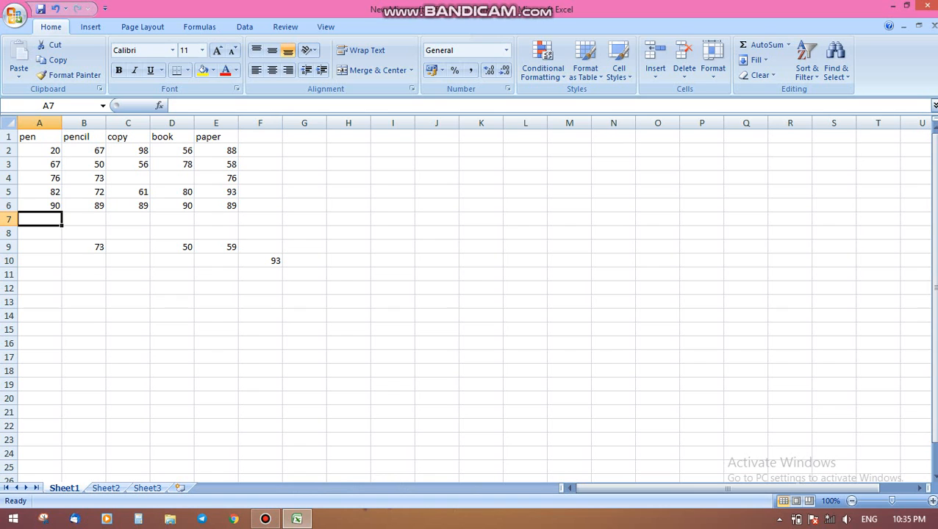
{"action": "type", "text": "=min"}
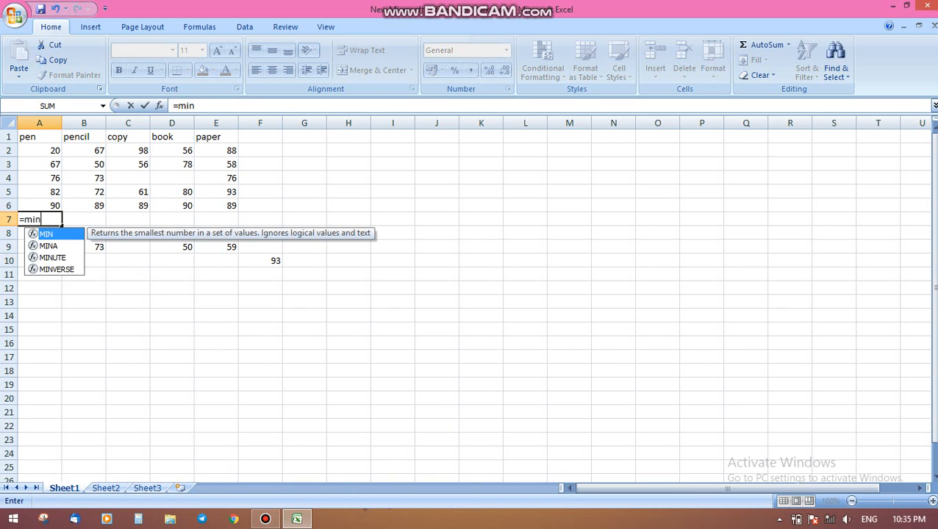
{"action": "type", "text": "("}
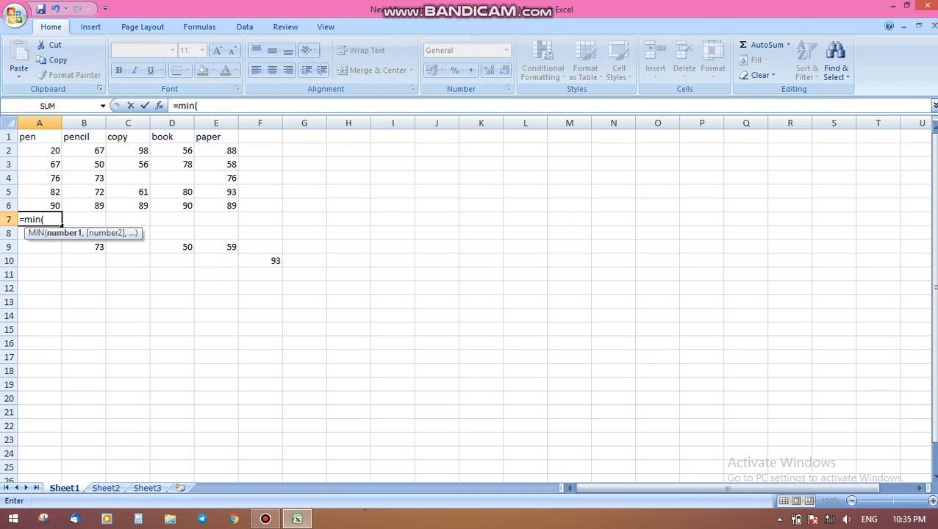
{"action": "left_click_drag", "start_coordinate": [55, 150], "coordinate": [57, 206]}
{"action": "key", "text": "Return"}
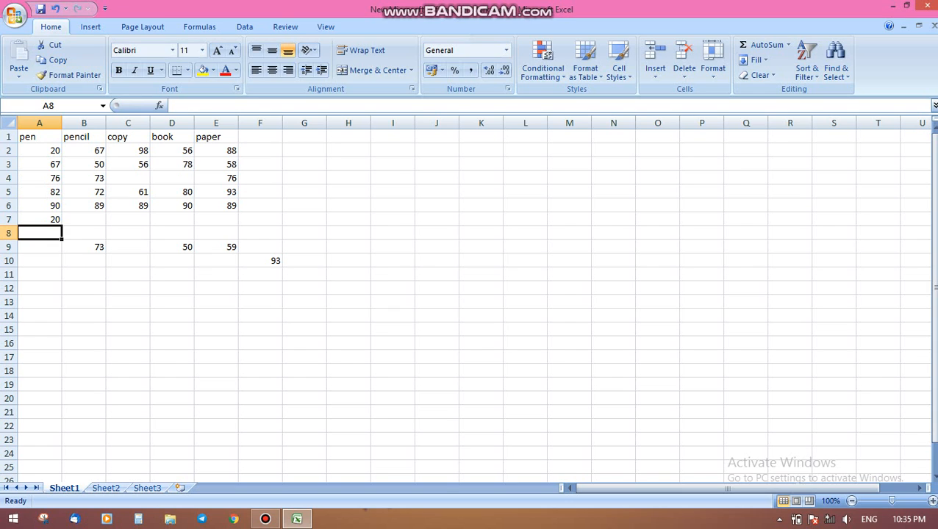
- Enter a MAX formula in cell B7 that returns the largest pencil value from B2 to B6
{"action": "left_click", "coordinate": [84, 220]}
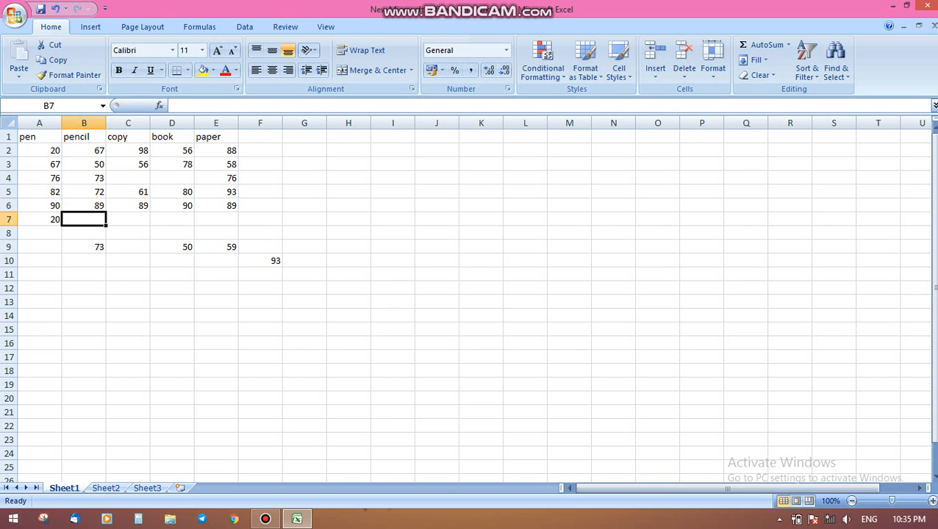
{"action": "type", "text": "m"}
{"action": "key", "text": "BackSpace"}
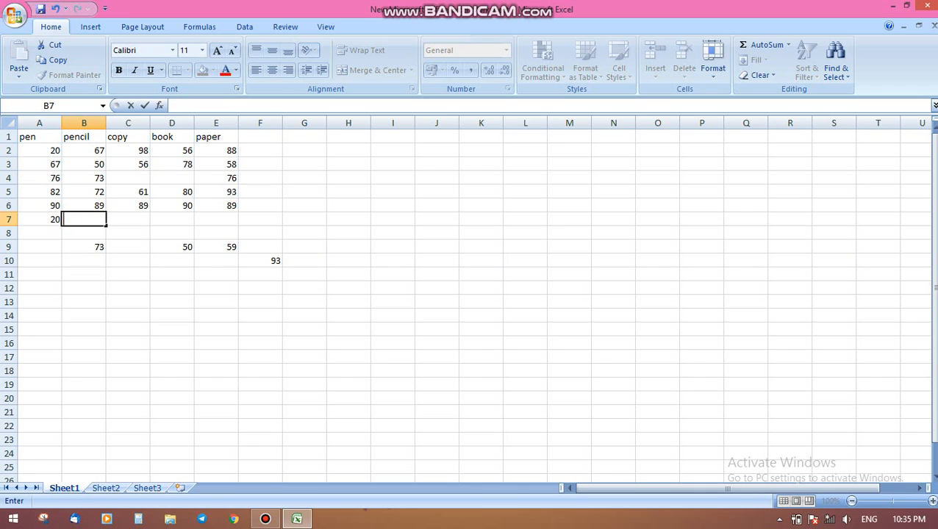
{"action": "type", "text": "=ma"}
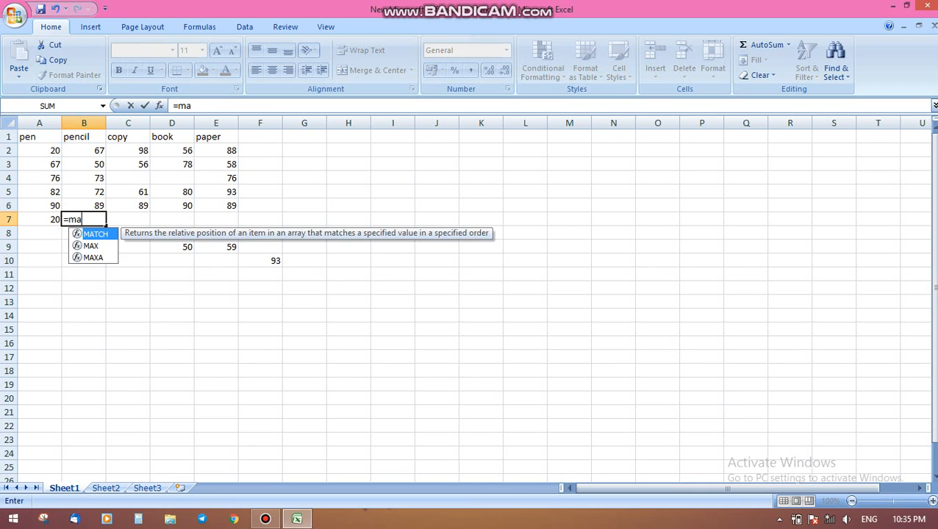
{"action": "type", "text": "x("}
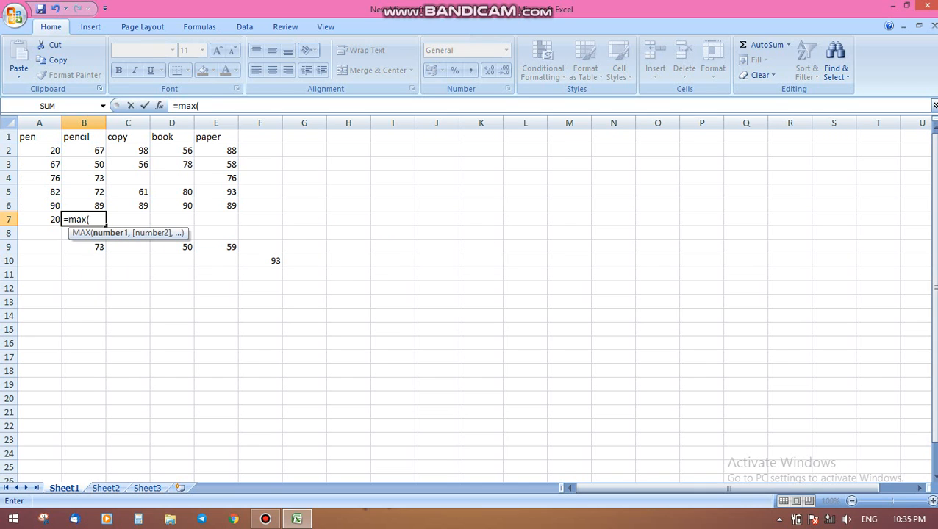
{"action": "left_click", "coordinate": [84, 150]}
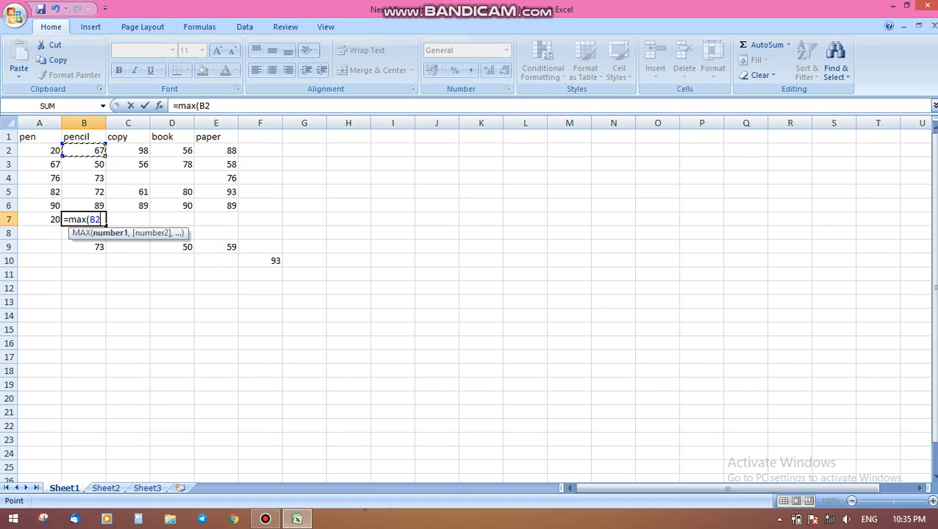
{"action": "left_click_drag", "start_coordinate": [84, 151], "coordinate": [84, 206]}
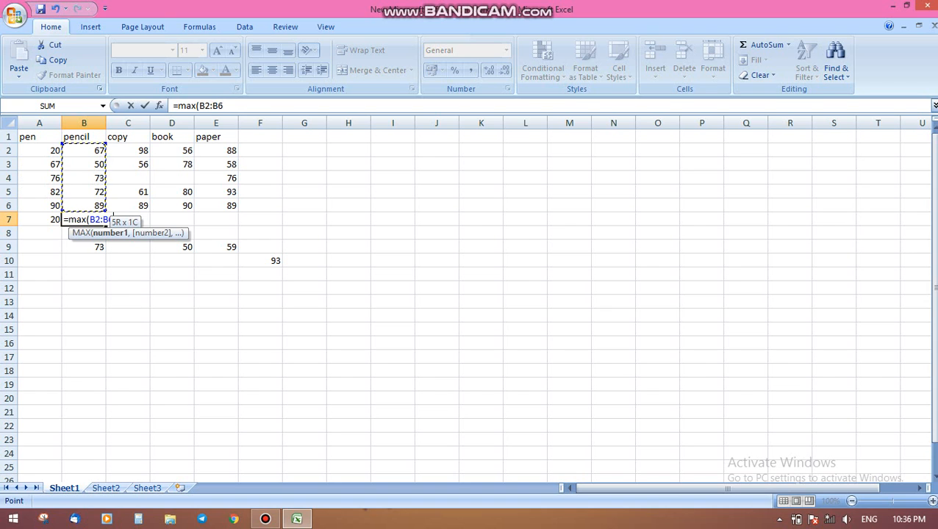
{"action": "key", "text": "Return"}
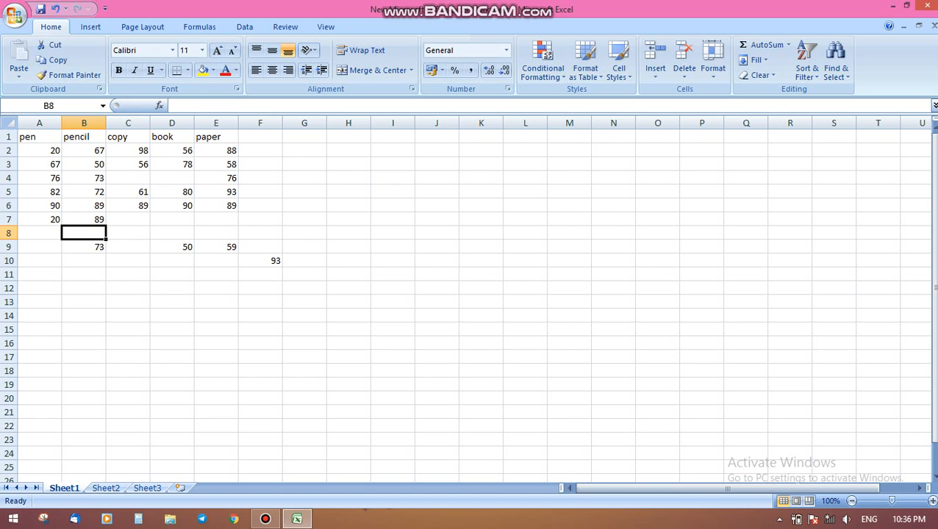
{"action": "left_click", "coordinate": [128, 219]}
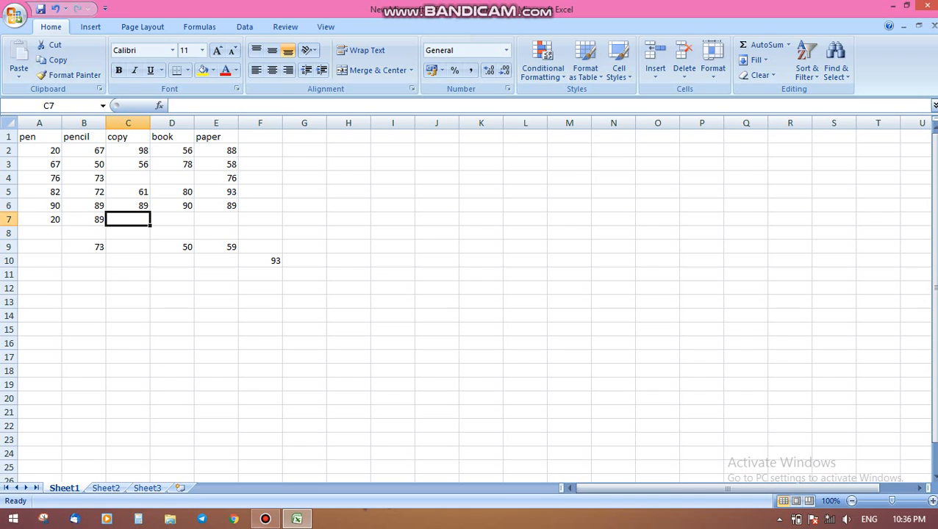
{"action": "left_click", "coordinate": [265, 519]}
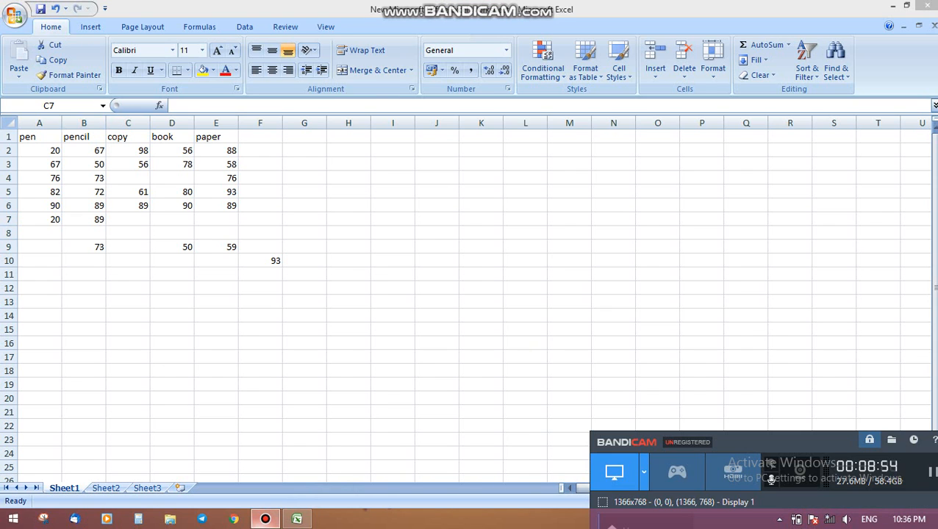
{"action": "mouse_move", "coordinate": [265, 519]}
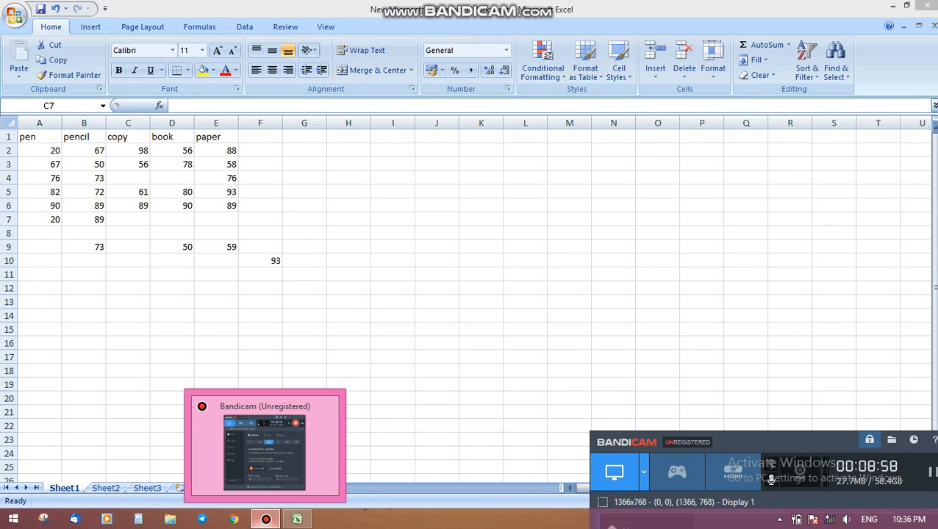
{"action": "left_click", "coordinate": [265, 519]}
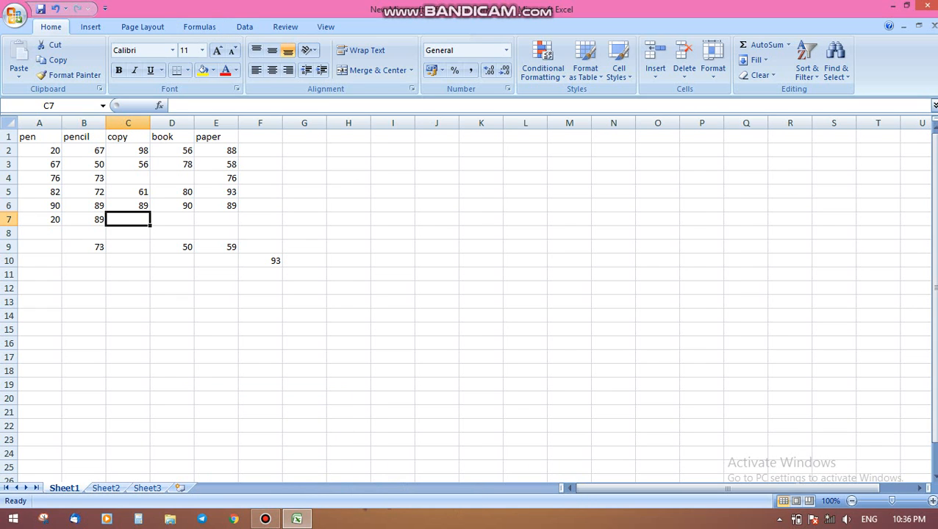
- Delete the entire rows 9 and 10 that hold the copied and moved values below the table
{"action": "left_click_drag", "start_coordinate": [29, 247], "coordinate": [273, 262]}
{"action": "right_click", "coordinate": [264, 262]}
{"action": "left_click", "coordinate": [294, 345]}
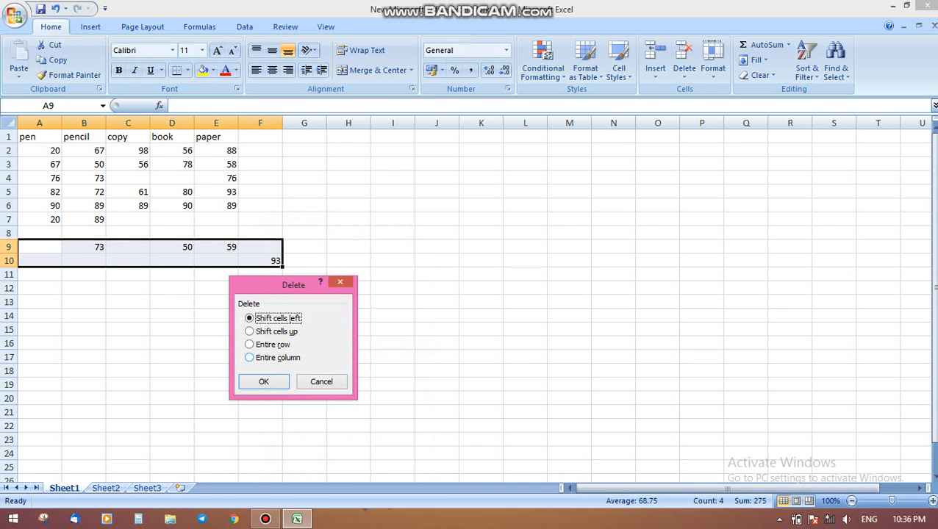
{"action": "left_click", "coordinate": [250, 345]}
{"action": "left_click", "coordinate": [264, 382]}
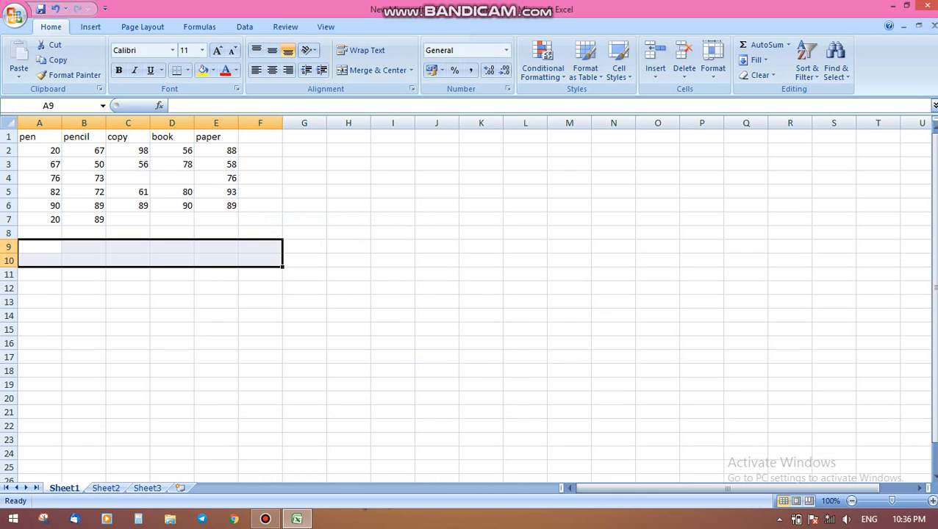
- Fill the empty cells in row 4 with 89 in the copy column and 56 in the book column
{"action": "left_click", "coordinate": [127, 178]}
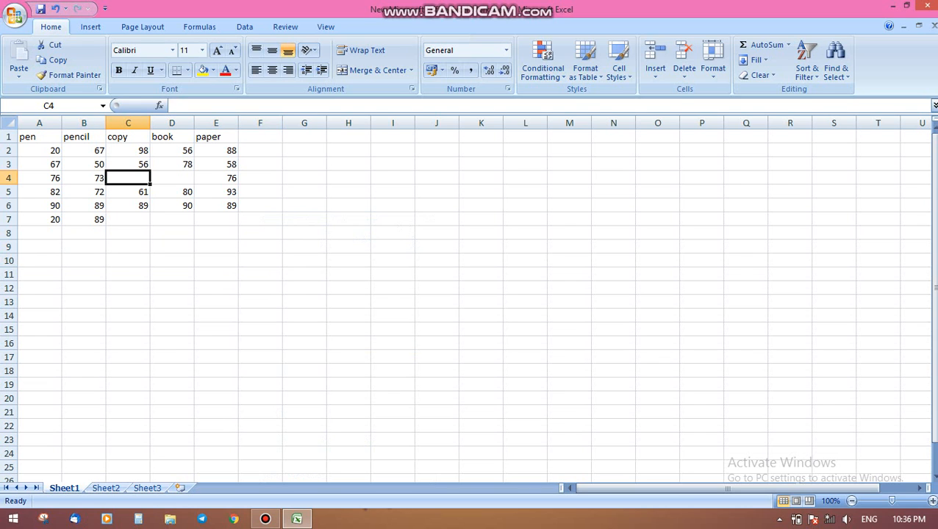
{"action": "type", "text": "89"}
{"action": "key", "text": "Tab"}
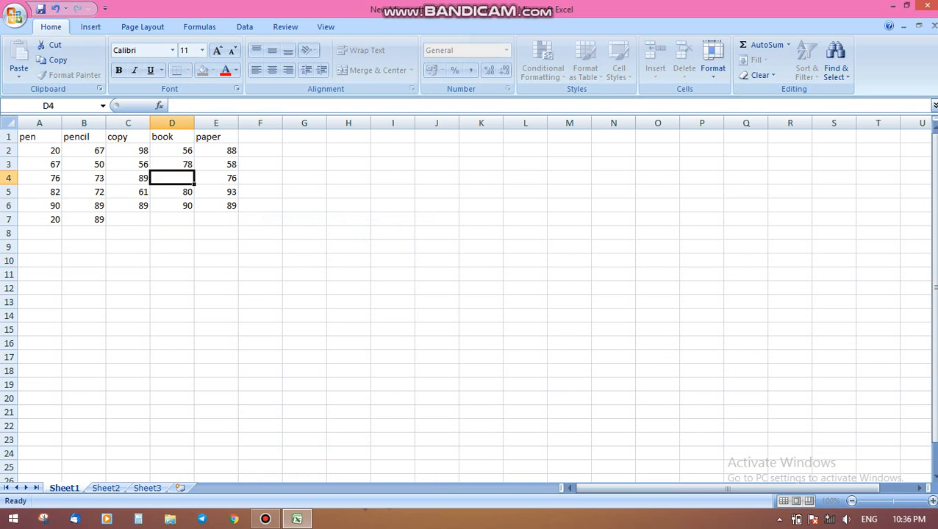
{"action": "type", "text": "56"}
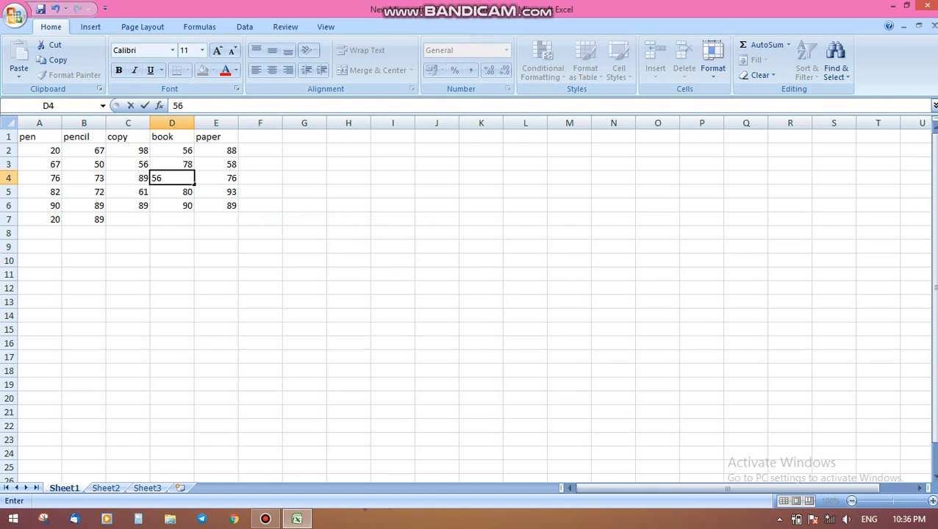
- Clear the MAX formula from cell B7 and the MIN formula from cell A7
{"action": "left_click", "coordinate": [84, 219]}
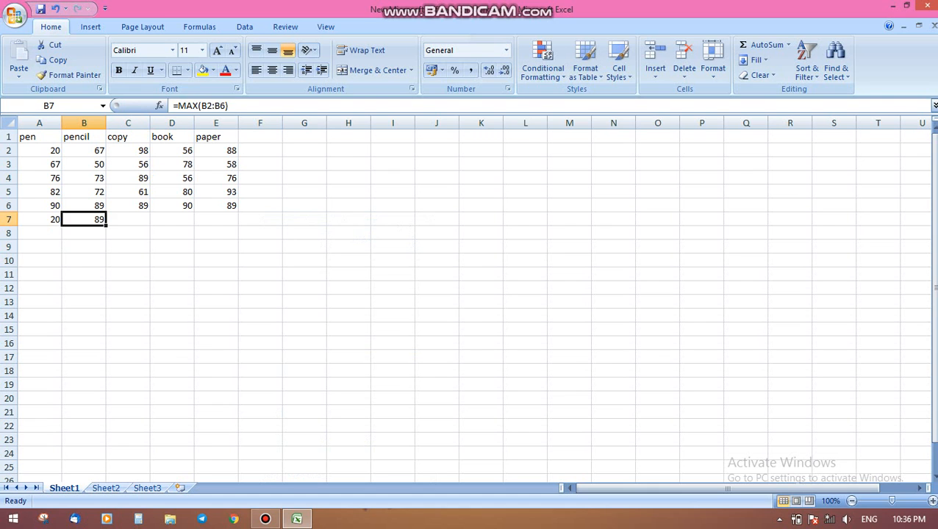
{"action": "key", "text": "BackSpace"}
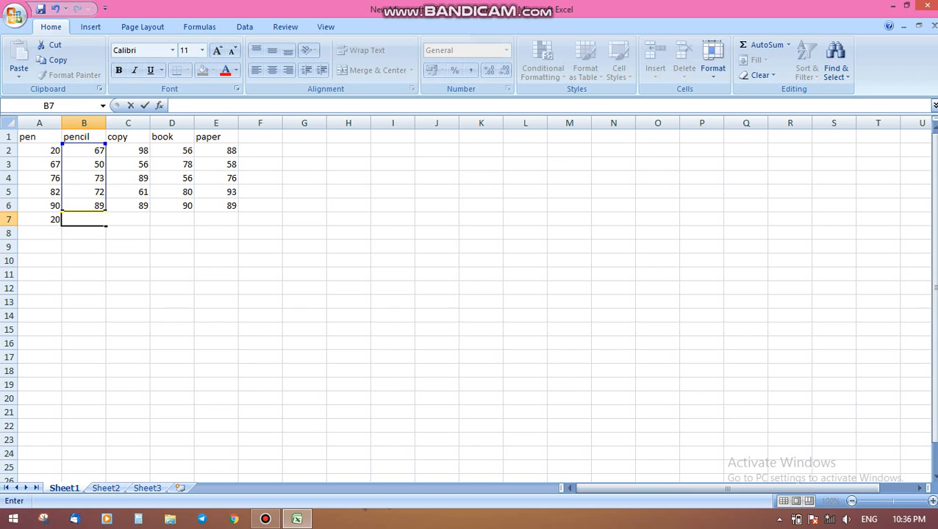
{"action": "left_click", "coordinate": [40, 219]}
{"action": "key", "text": "BackSpace"}
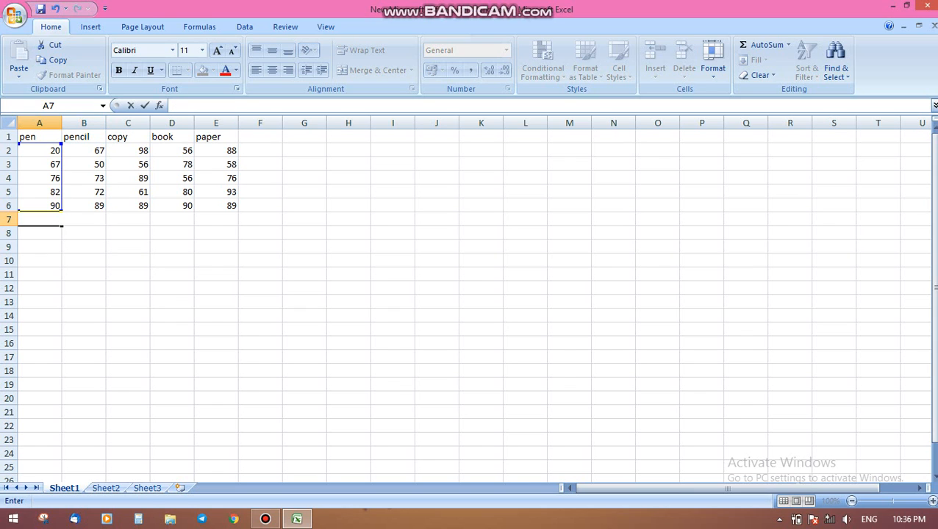
{"action": "left_click", "coordinate": [260, 219]}
- Select the whole table from A1 to E6 and look through the available command groups, ending with those for inserting charts and objects
{"action": "left_click_drag", "start_coordinate": [39, 137], "coordinate": [216, 206]}
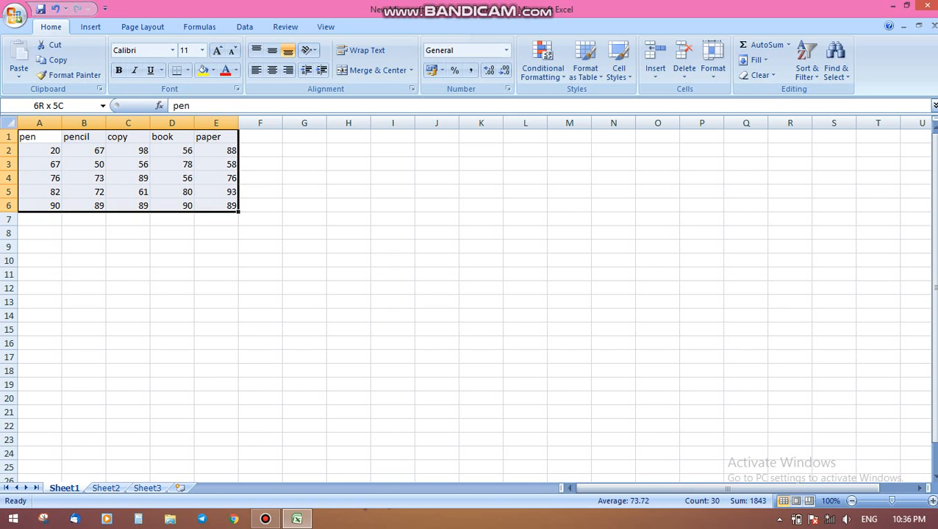
{"action": "left_click", "coordinate": [91, 26]}
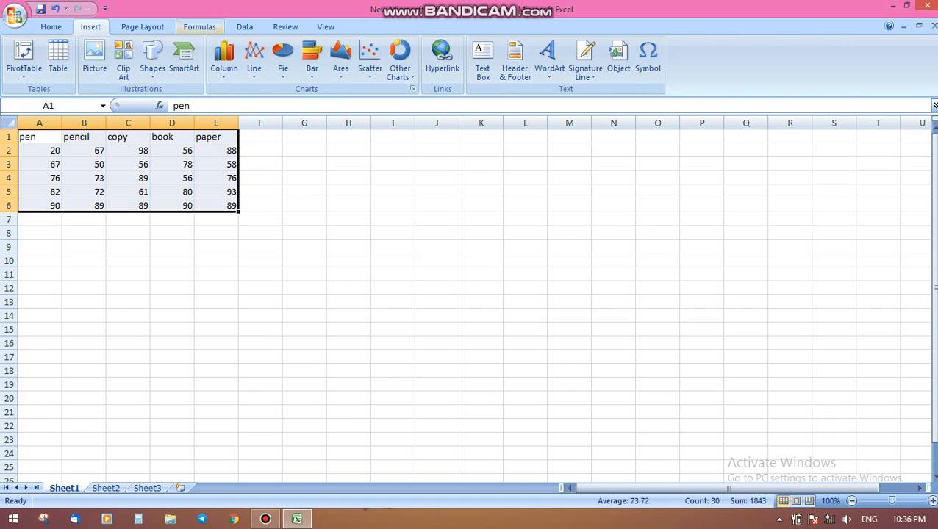
{"action": "left_click", "coordinate": [143, 26]}
{"action": "left_click", "coordinate": [199, 26]}
{"action": "left_click", "coordinate": [245, 27]}
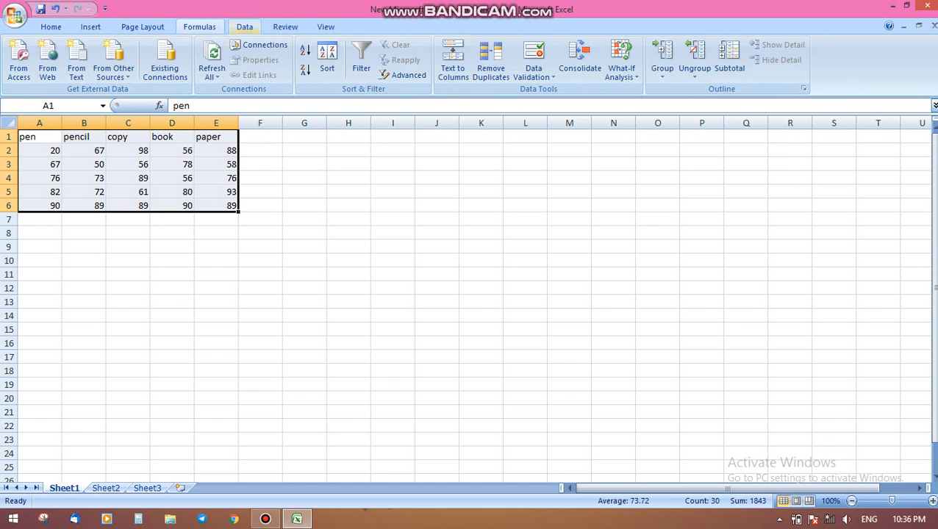
{"action": "left_click", "coordinate": [285, 26]}
{"action": "left_click", "coordinate": [326, 26]}
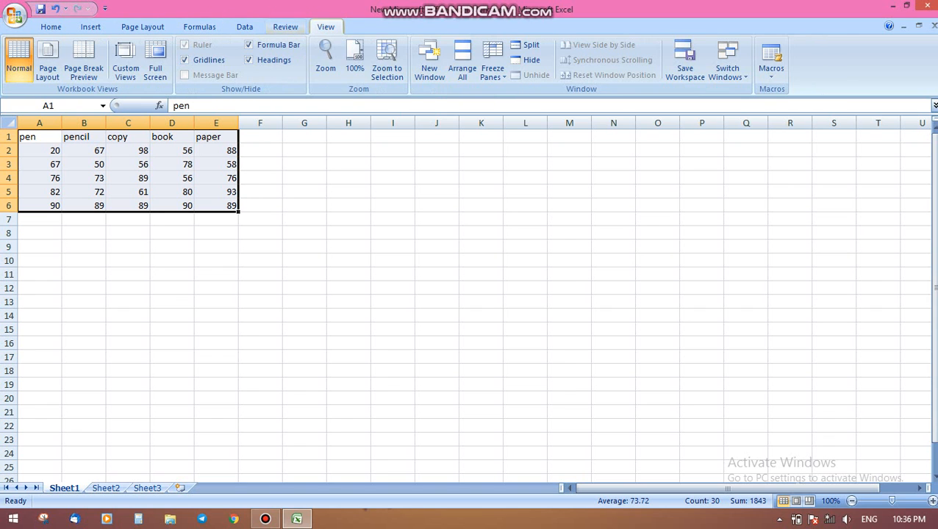
{"action": "left_click", "coordinate": [51, 26]}
{"action": "left_click", "coordinate": [90, 27]}
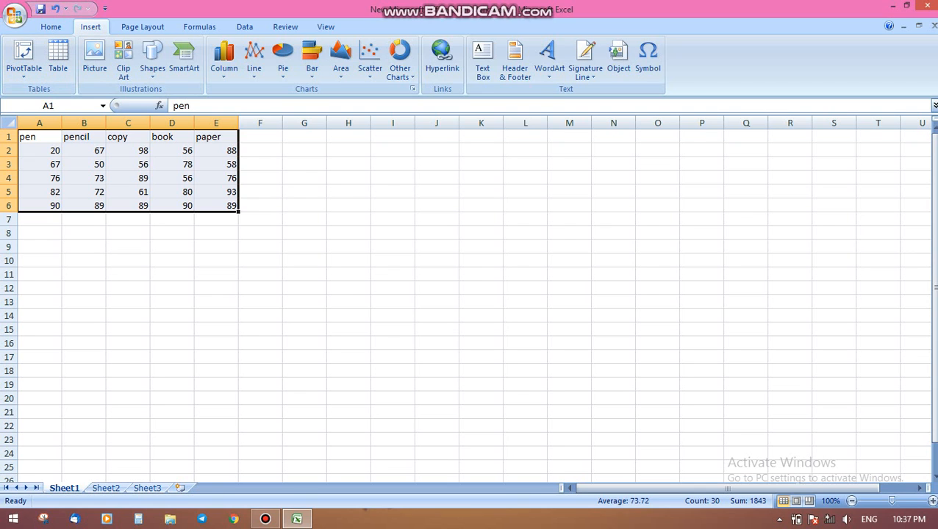
{"action": "left_click", "coordinate": [265, 519]}
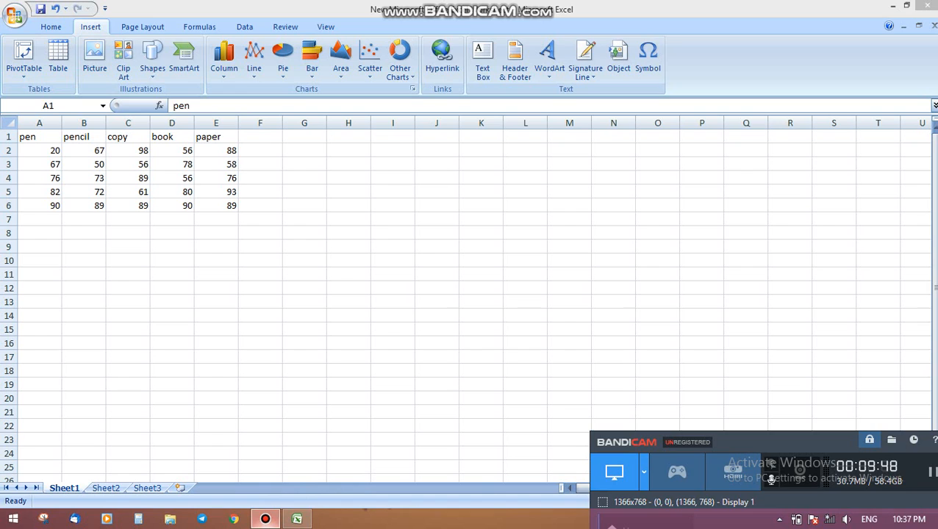